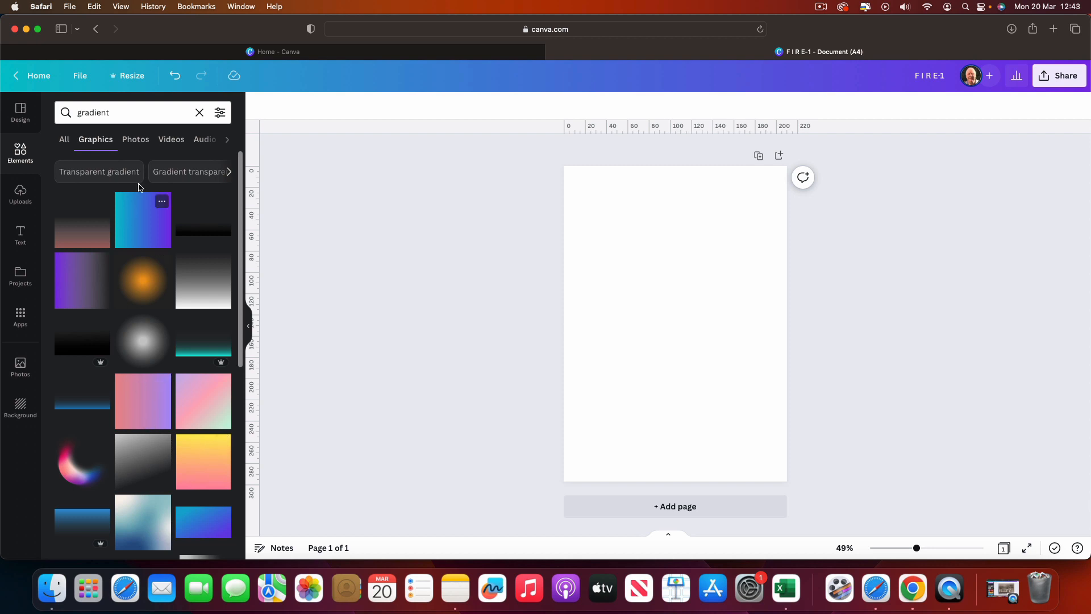
Search the graphics for "recolerable gradient" and add the square teal-to-purple gradient to the page
{"action": "left_click", "coordinate": [64, 112]}
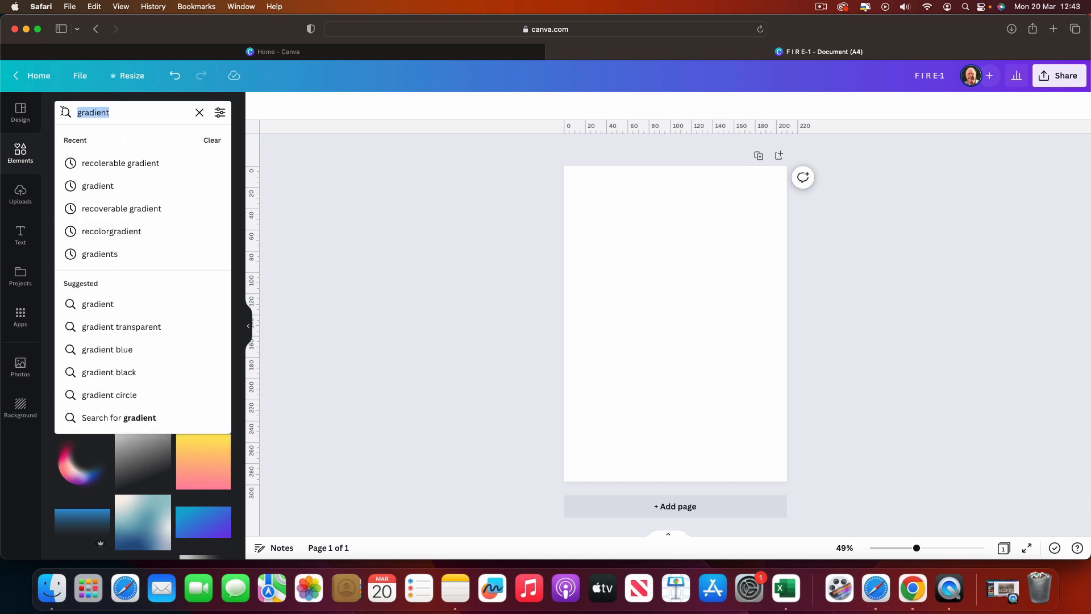
{"action": "left_click", "coordinate": [100, 165]}
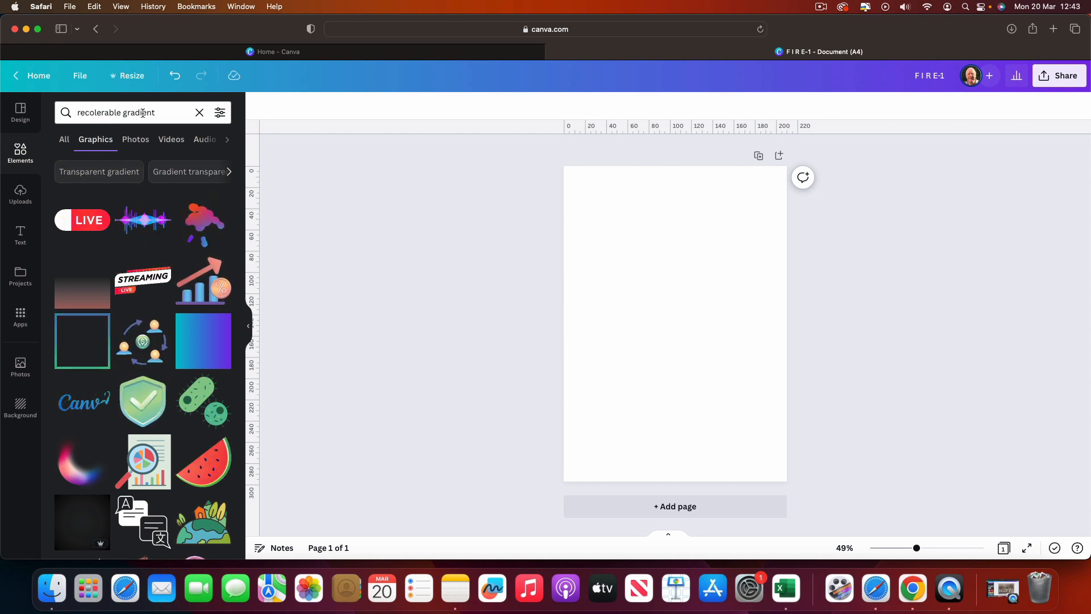
{"action": "mouse_move", "coordinate": [200, 341]}
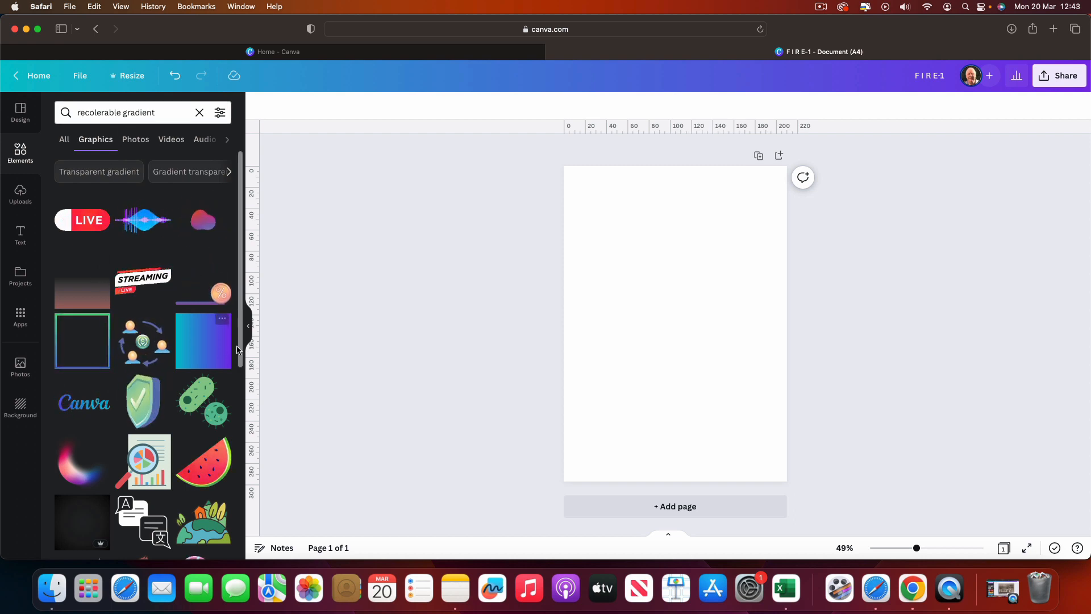
{"action": "left_click", "coordinate": [200, 341]}
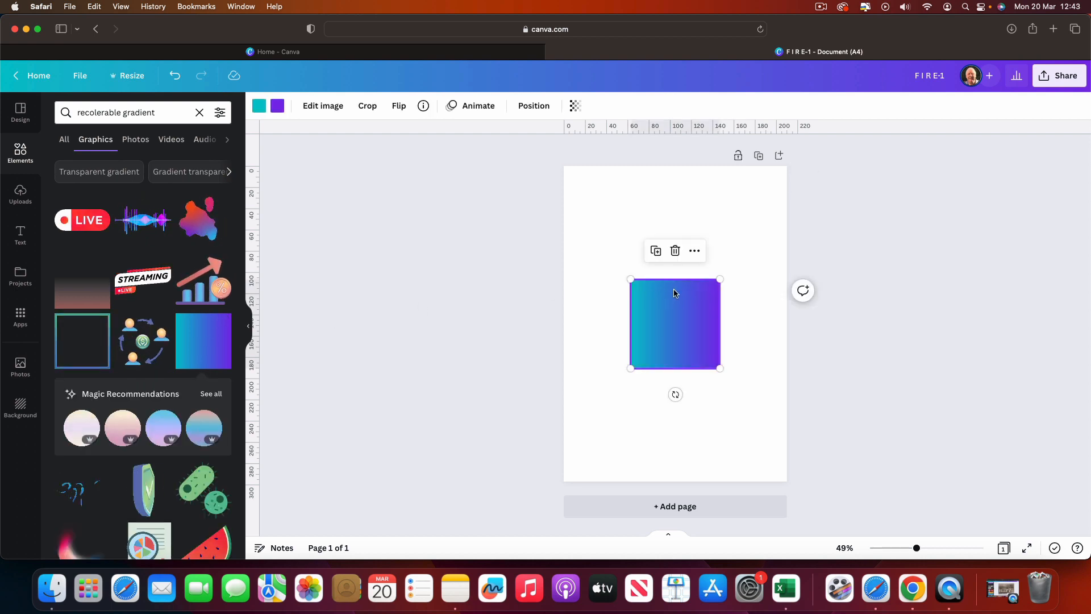
Rotate the gradient so teal is at the top, enlarge it to cover the whole page and centre it horizontally
{"action": "left_click_drag", "start_coordinate": [675, 394], "coordinate": [595, 195]}
{"action": "left_click_drag", "start_coordinate": [653, 256], "coordinate": [860, 501]}
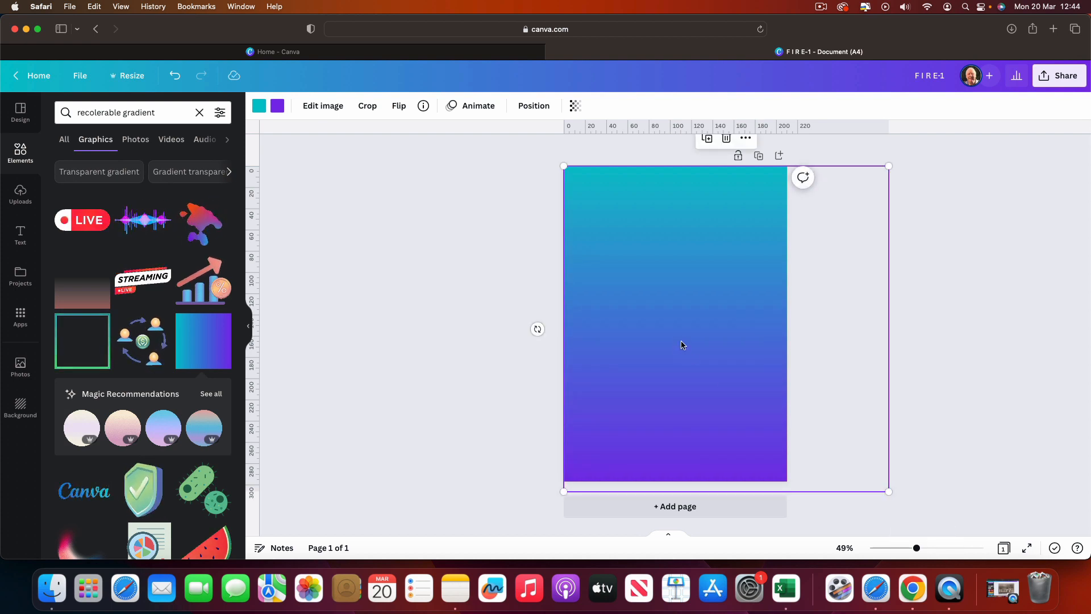
{"action": "left_click_drag", "start_coordinate": [684, 343], "coordinate": [628, 339]}
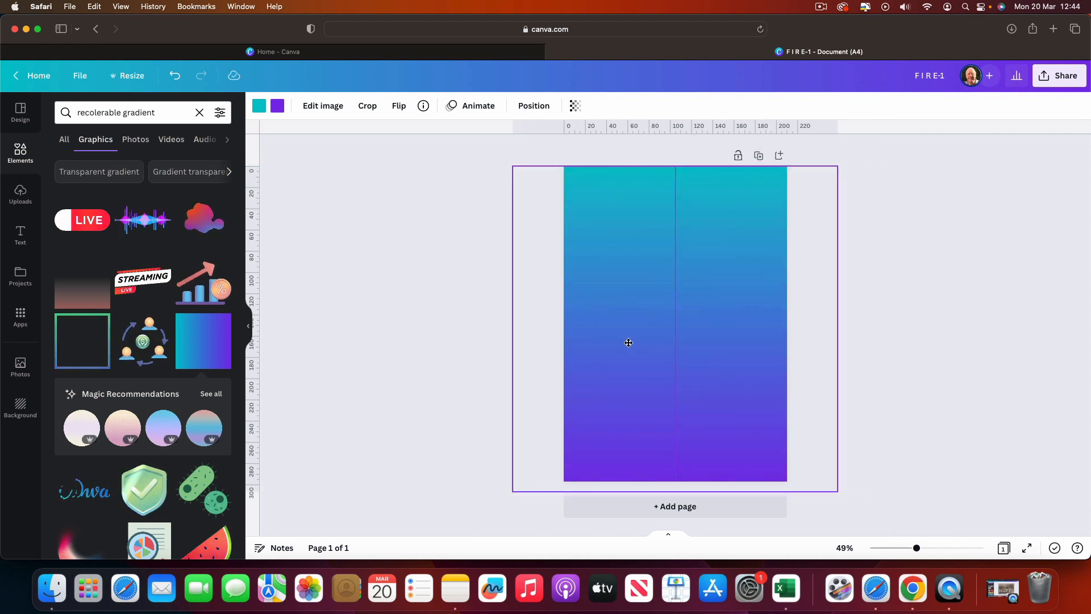
{"action": "left_click", "coordinate": [913, 312]}
{"action": "left_click", "coordinate": [691, 284]}
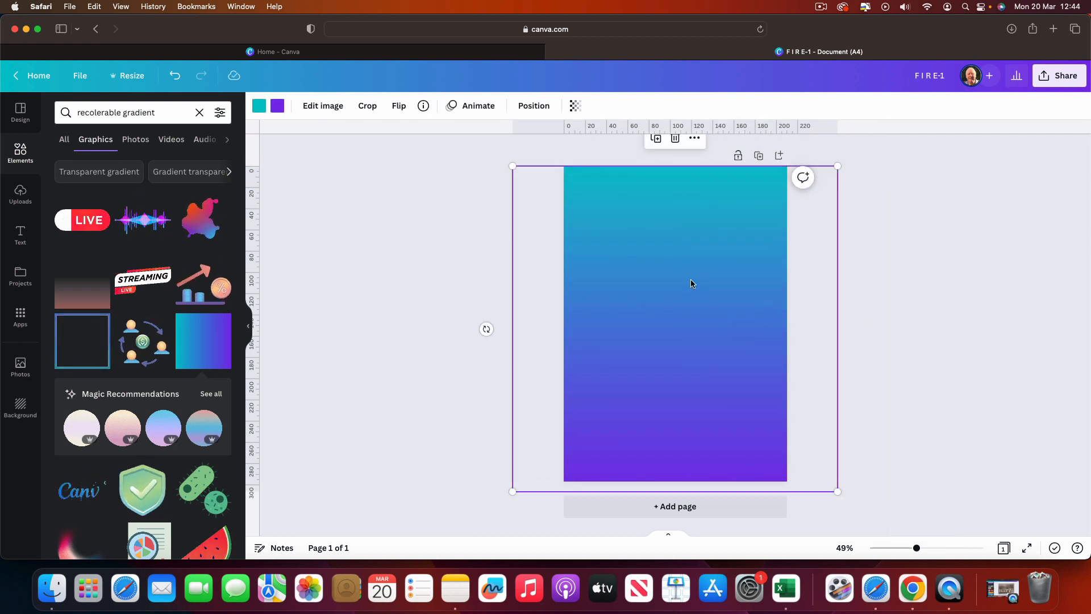
Change the gradient's teal colour to bright yellow, #FFDE00
{"action": "left_click", "coordinate": [259, 109]}
{"action": "left_click", "coordinate": [67, 175]}
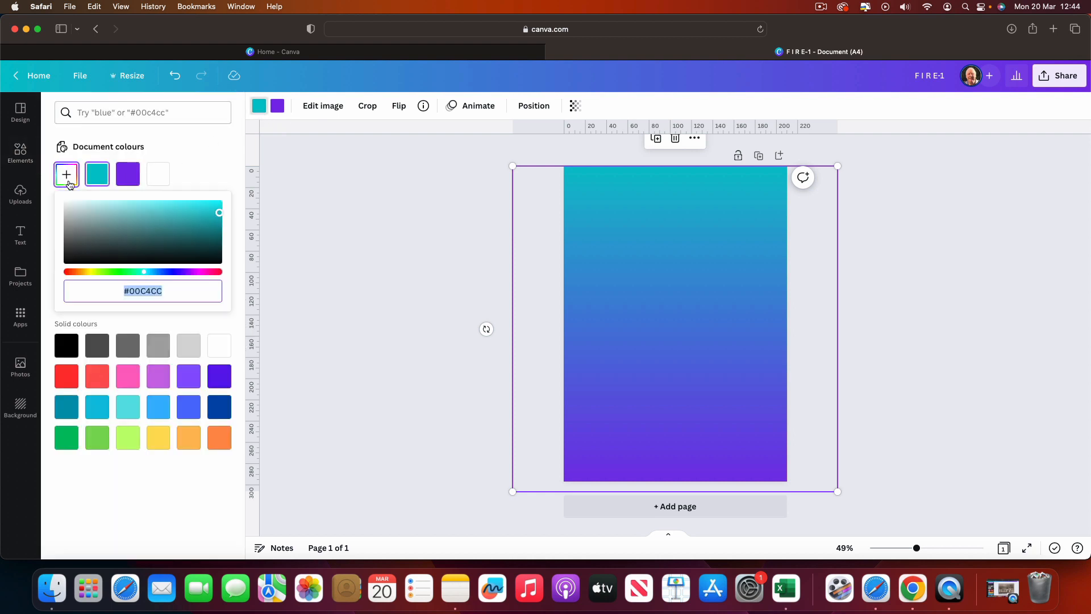
{"action": "left_click", "coordinate": [89, 272]}
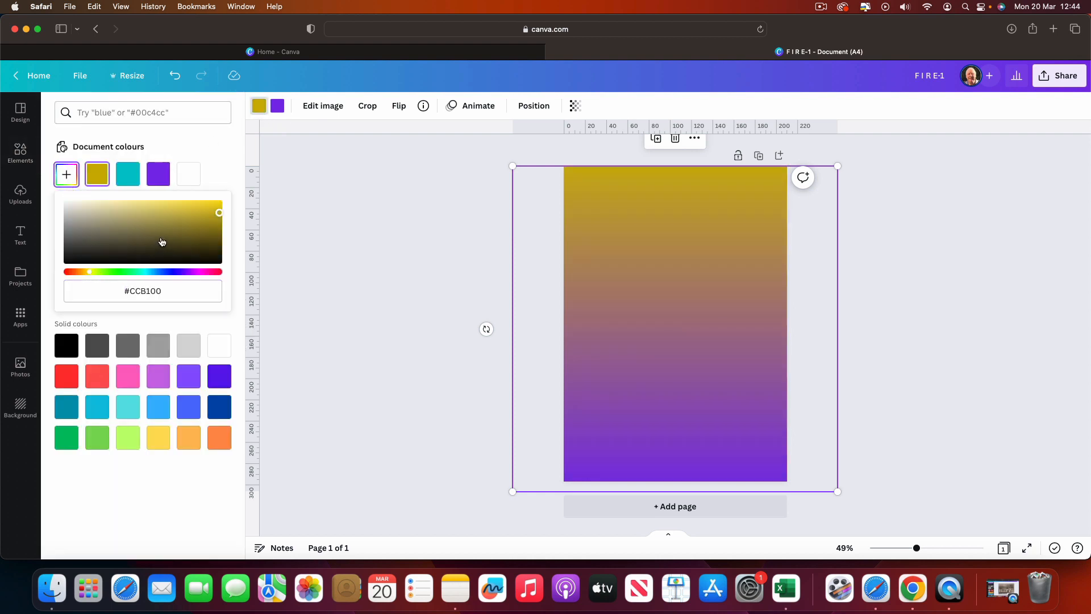
{"action": "left_click_drag", "start_coordinate": [162, 242], "coordinate": [233, 192]}
Change the gradient's purple colour to pure red, #FF0000
{"action": "left_click", "coordinate": [277, 106]}
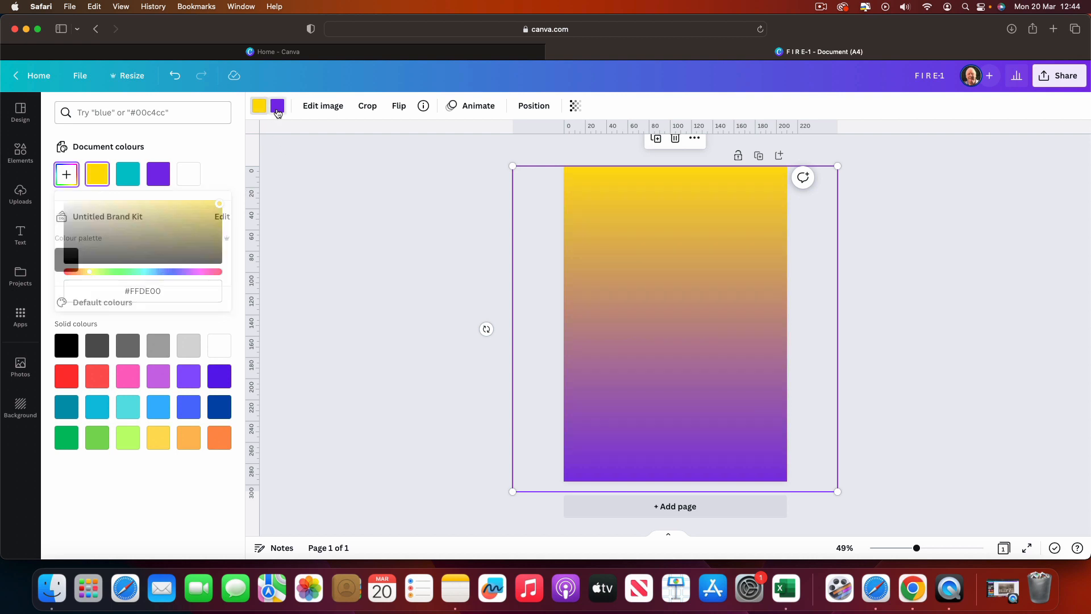
{"action": "left_click", "coordinate": [69, 178]}
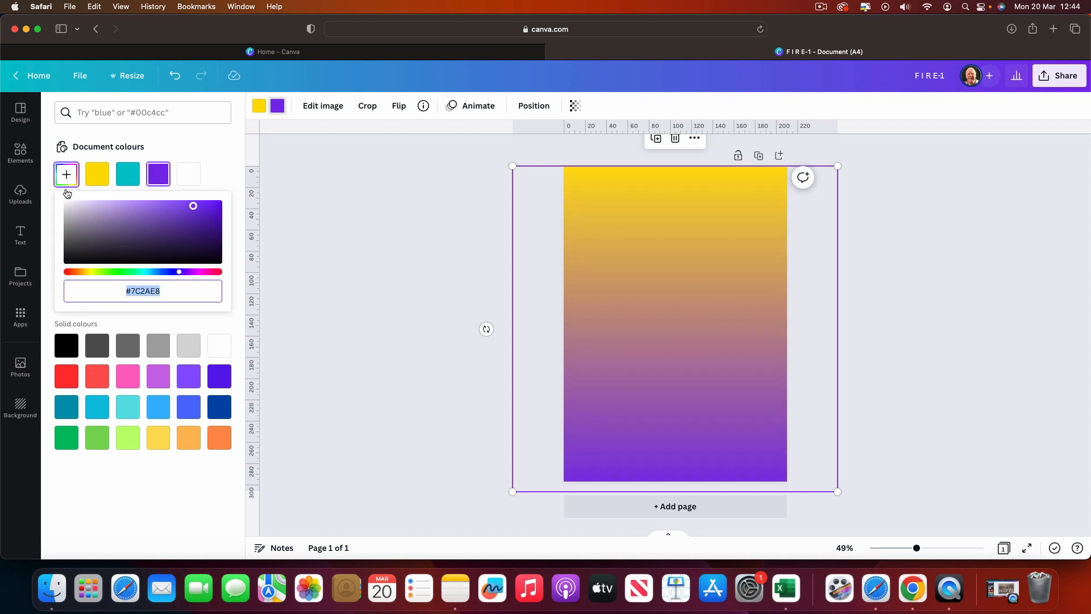
{"action": "left_click", "coordinate": [68, 273]}
{"action": "left_click_drag", "start_coordinate": [193, 205], "coordinate": [246, 194]}
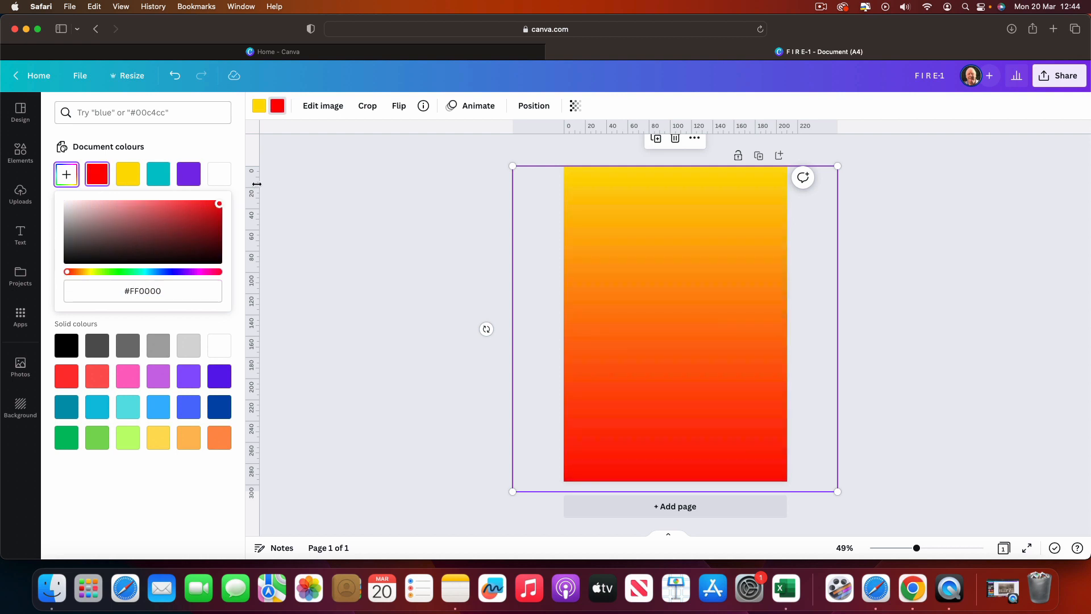
{"action": "left_click", "coordinate": [383, 233]}
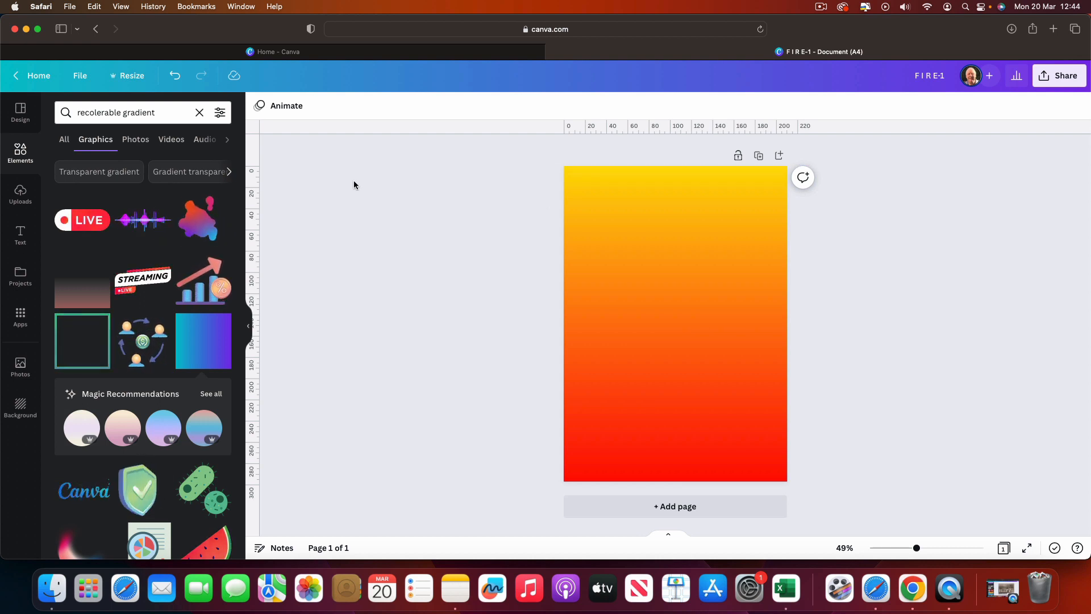
Add a heading text box to the page and set its font to Horizon
{"action": "left_click", "coordinate": [21, 235]}
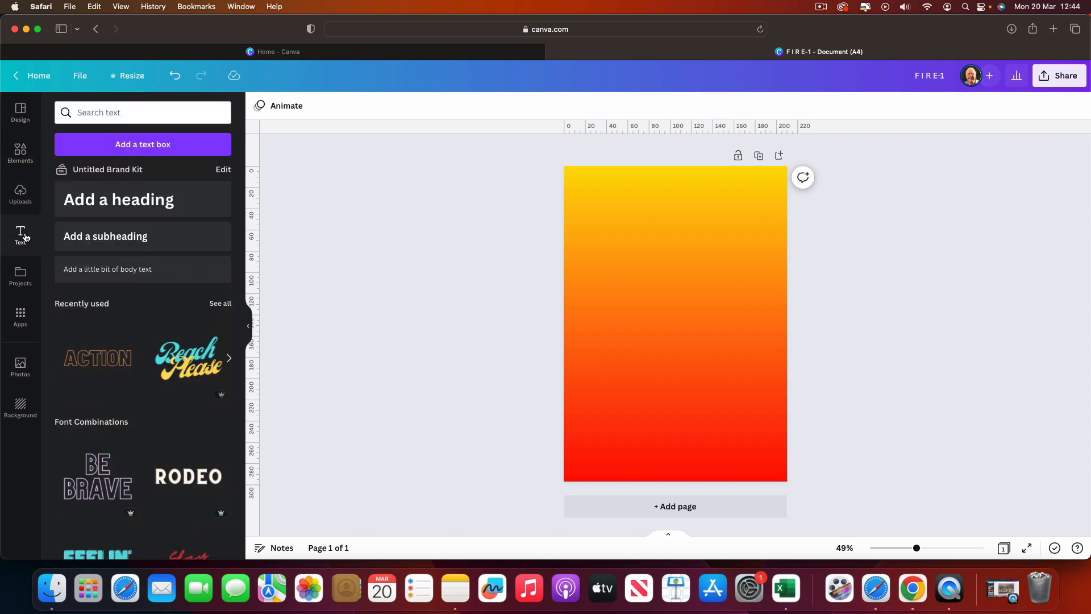
{"action": "left_click", "coordinate": [115, 200]}
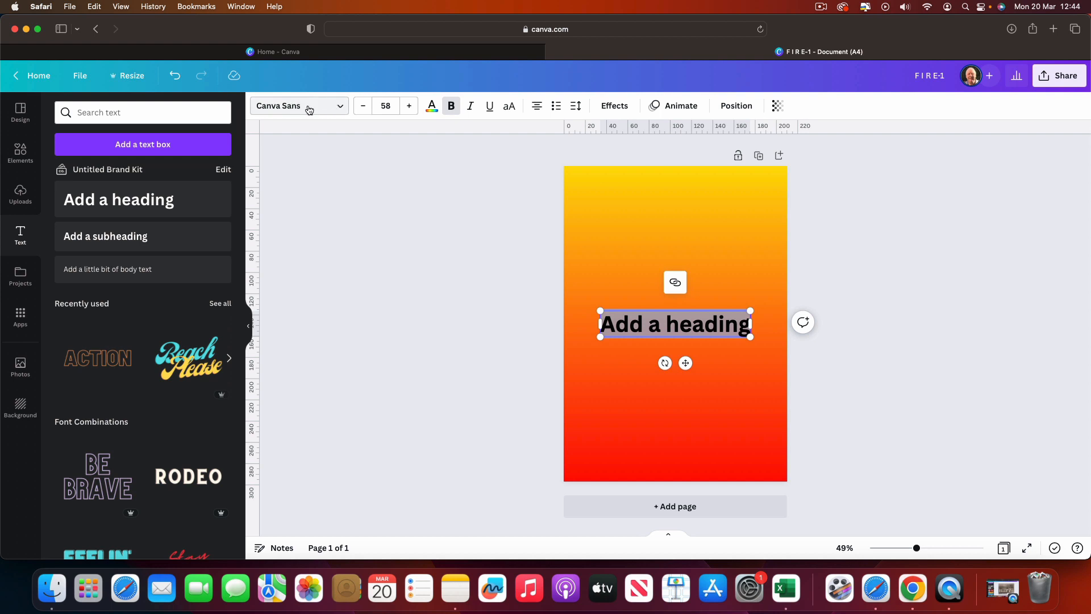
{"action": "left_click", "coordinate": [334, 108]}
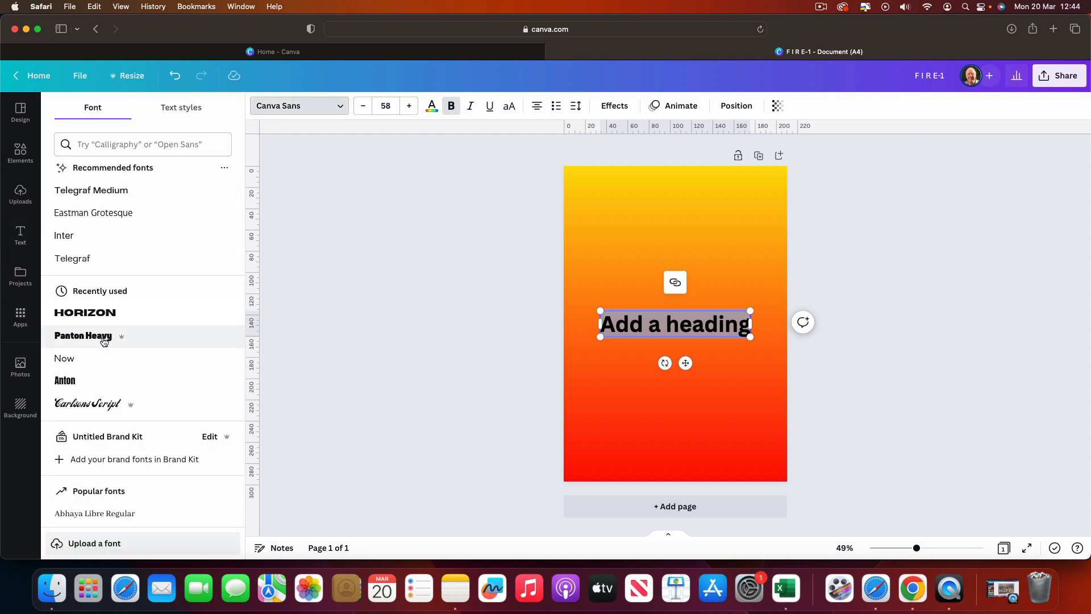
{"action": "left_click", "coordinate": [77, 314]}
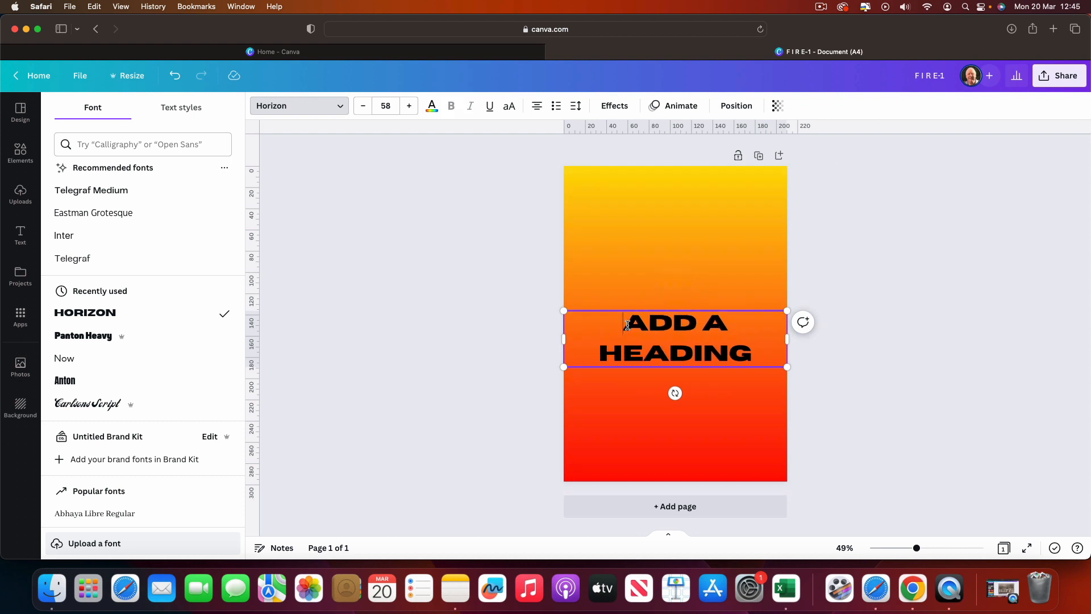
Recolour the heading text white and replace its wording with SUNSET
{"action": "left_click_drag", "start_coordinate": [632, 327], "coordinate": [749, 351]}
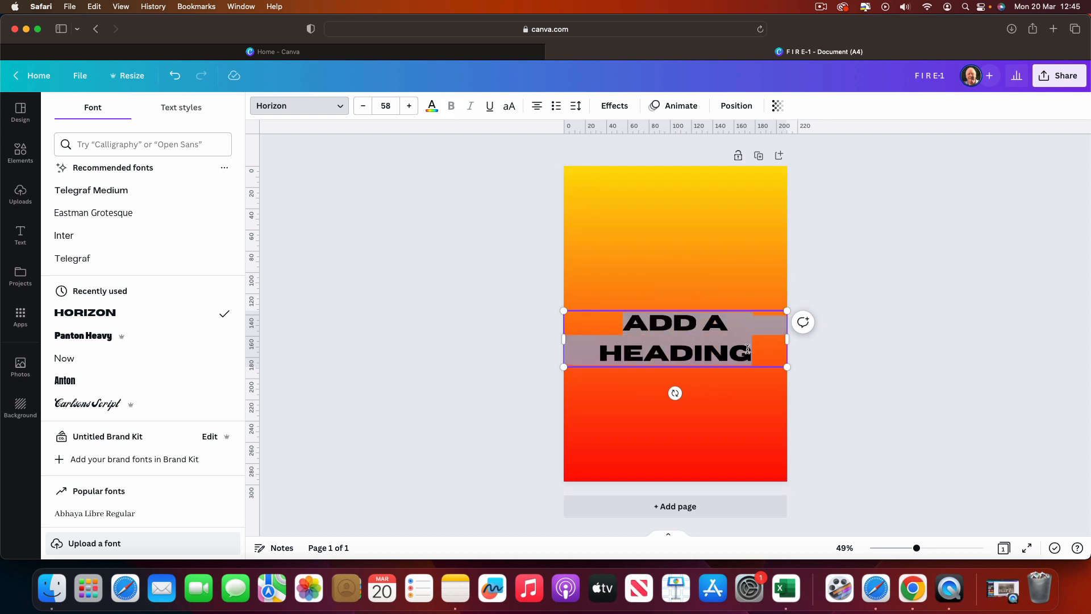
{"action": "left_click", "coordinate": [431, 107]}
{"action": "left_click", "coordinate": [193, 177]}
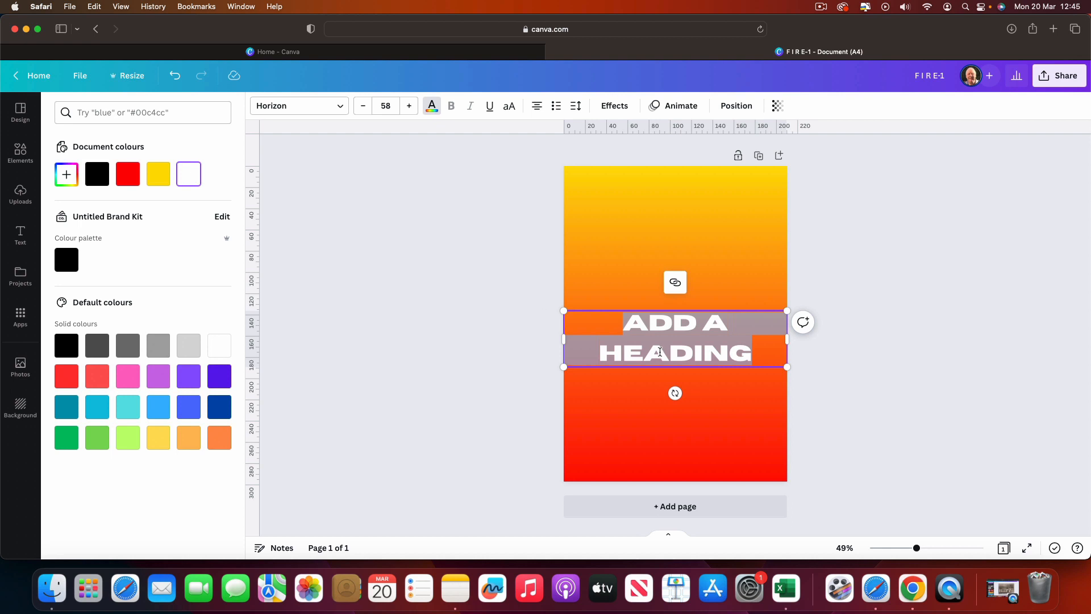
{"action": "type", "text": "SUNSET"}
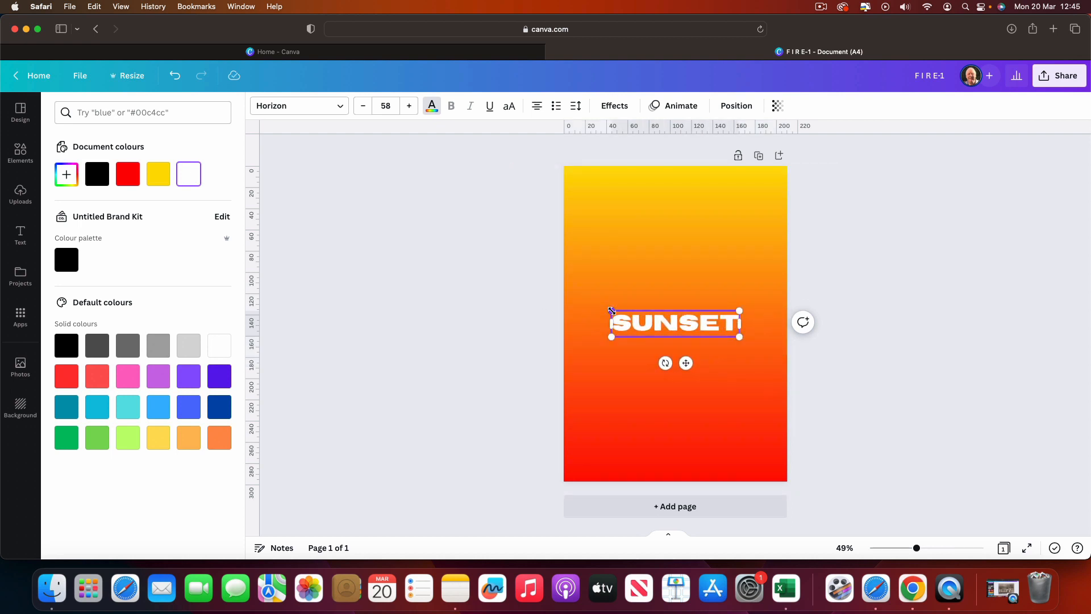
Enlarge the SUNSET heading to size 95, nearly the page width, and place it at the top of the page
{"action": "left_click_drag", "start_coordinate": [611, 310], "coordinate": [571, 302]}
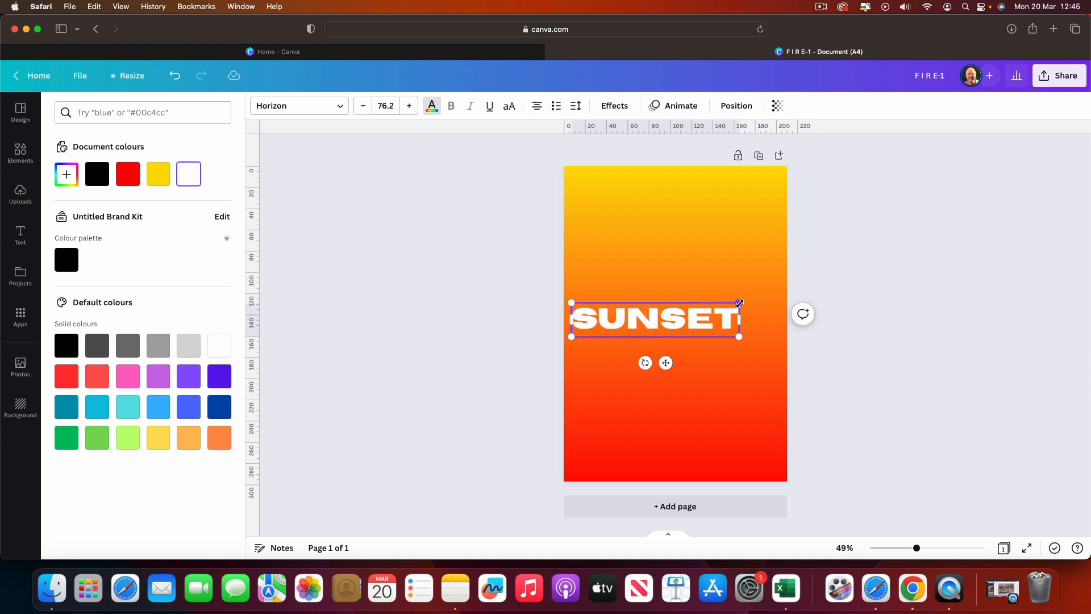
{"action": "left_click_drag", "start_coordinate": [740, 303], "coordinate": [696, 189]}
{"action": "left_click", "coordinate": [814, 281]}
{"action": "left_click", "coordinate": [816, 278]}
{"action": "left_click", "coordinate": [839, 232]}
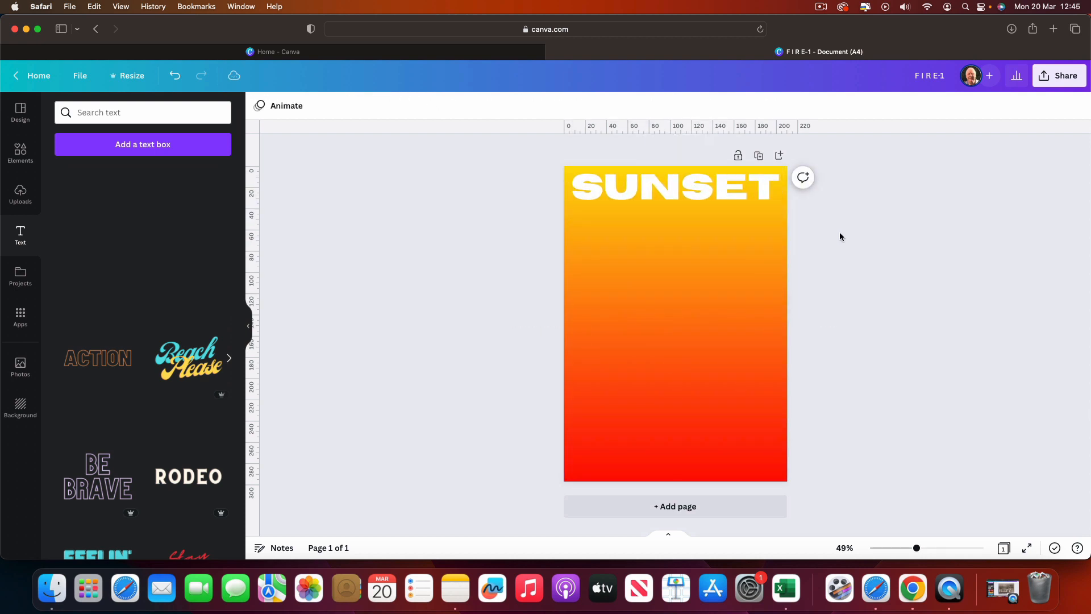
Duplicate the SUNSET heading down the page in evenly spaced rows until nine rows fill the page
{"action": "left_click", "coordinate": [667, 193]}
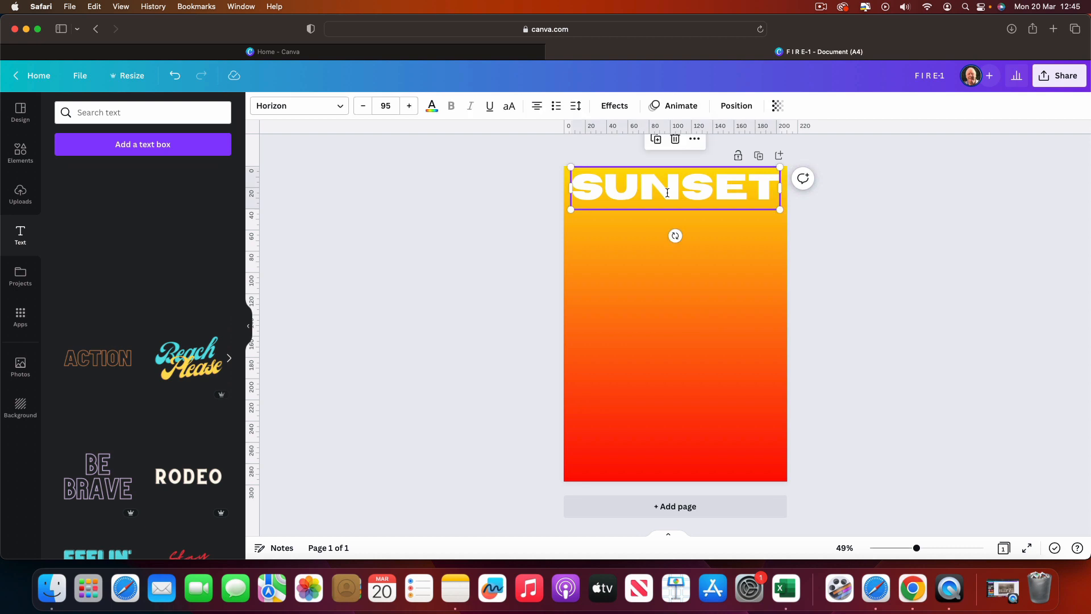
{"action": "left_click_drag", "start_coordinate": [664, 183], "coordinate": [658, 287]}
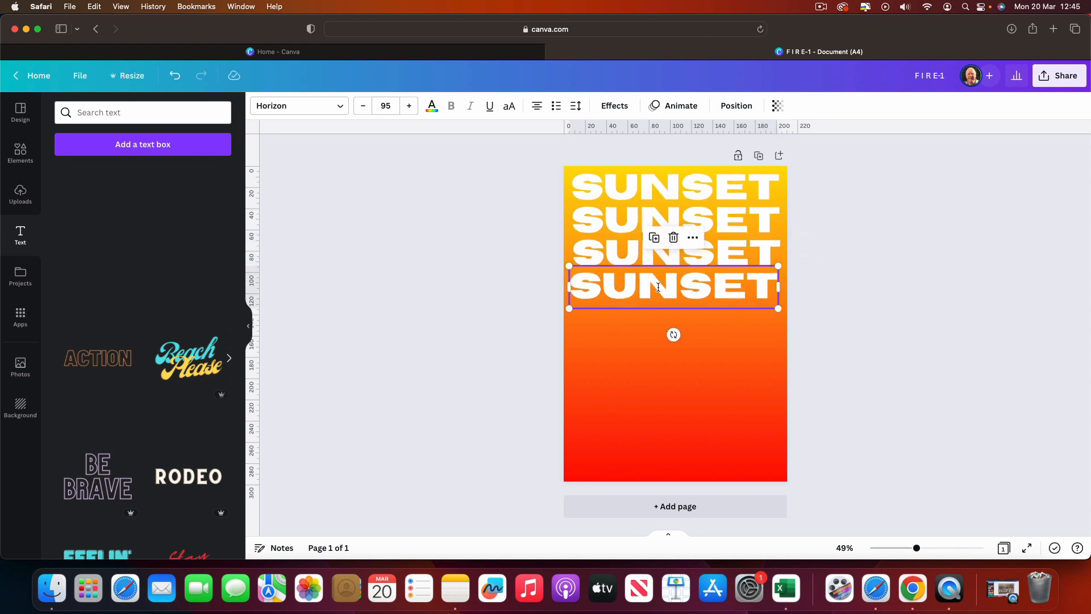
{"action": "left_click", "coordinate": [654, 318]}
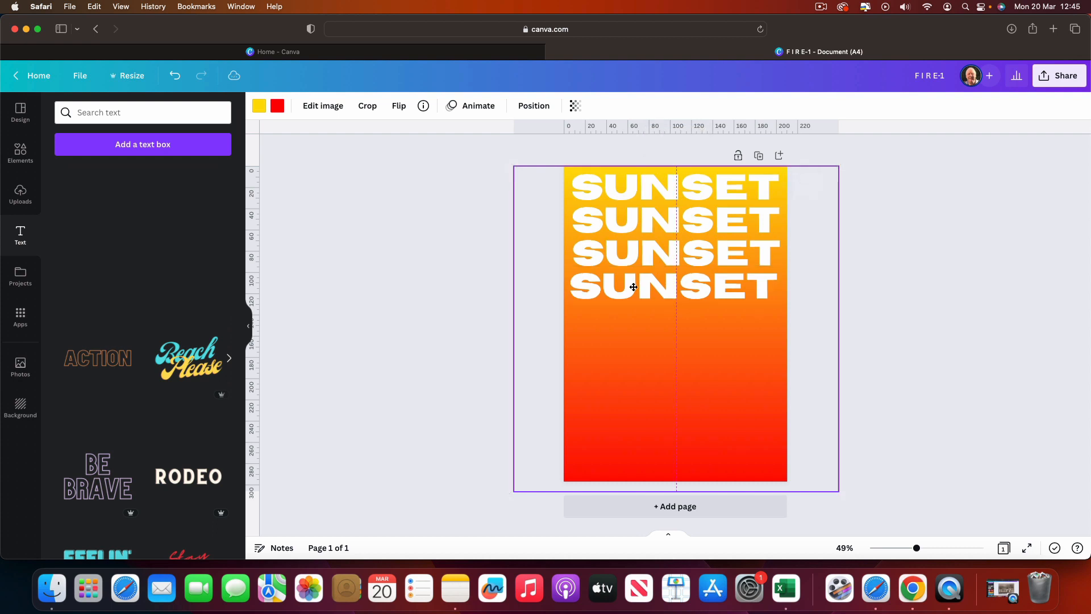
{"action": "left_click", "coordinate": [612, 287]}
{"action": "left_click_drag", "start_coordinate": [612, 286], "coordinate": [638, 359]}
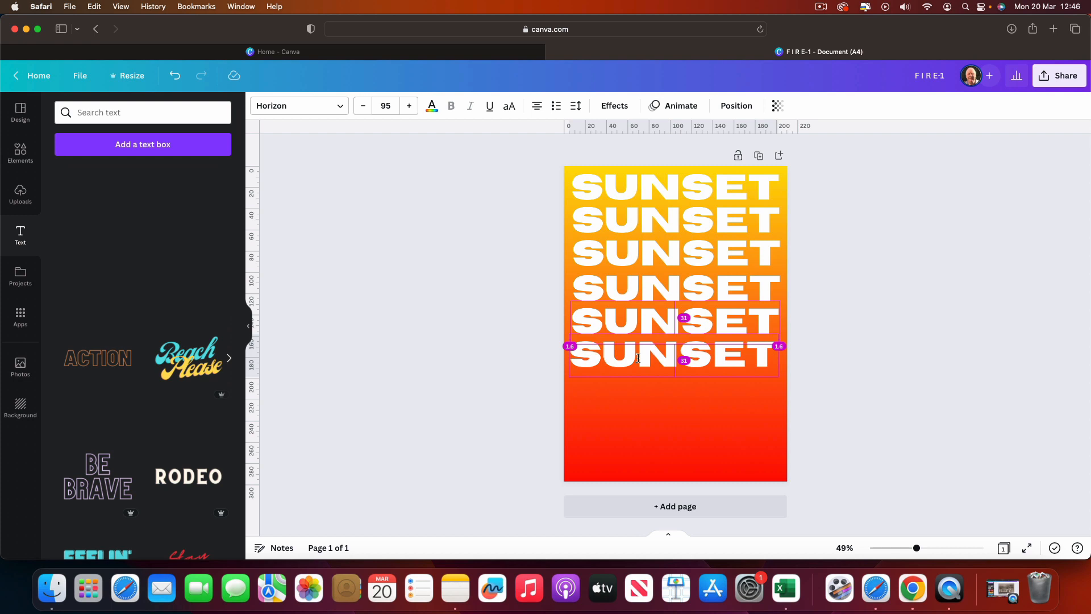
{"action": "left_click_drag", "start_coordinate": [638, 358], "coordinate": [656, 453]}
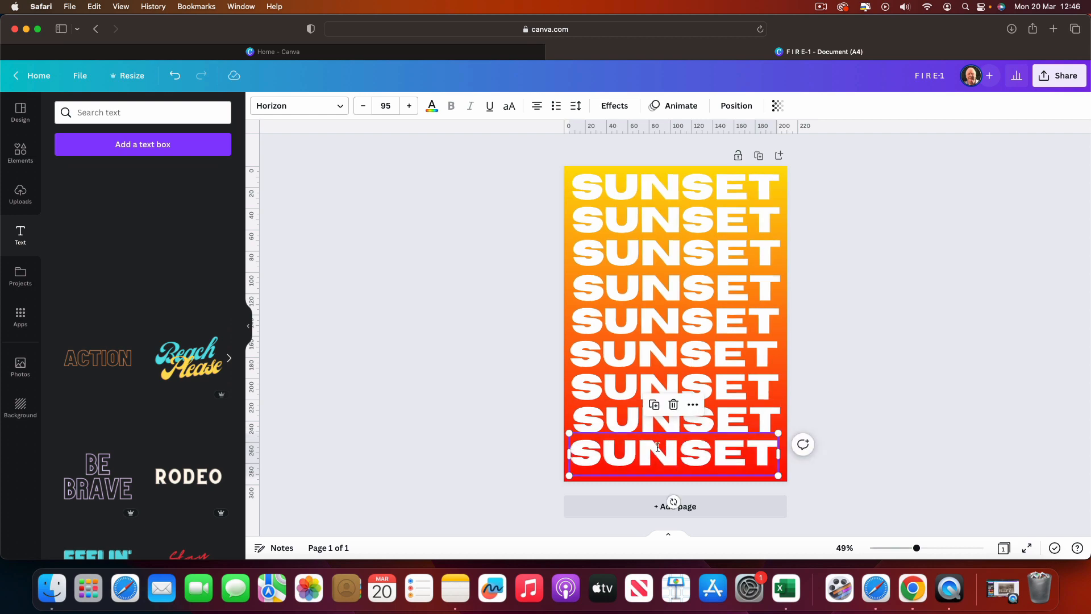
Group all nine SUNSET rows and move the group slightly down on the page
{"action": "left_click_drag", "start_coordinate": [531, 144], "coordinate": [844, 506]}
{"action": "left_click", "coordinate": [645, 140]}
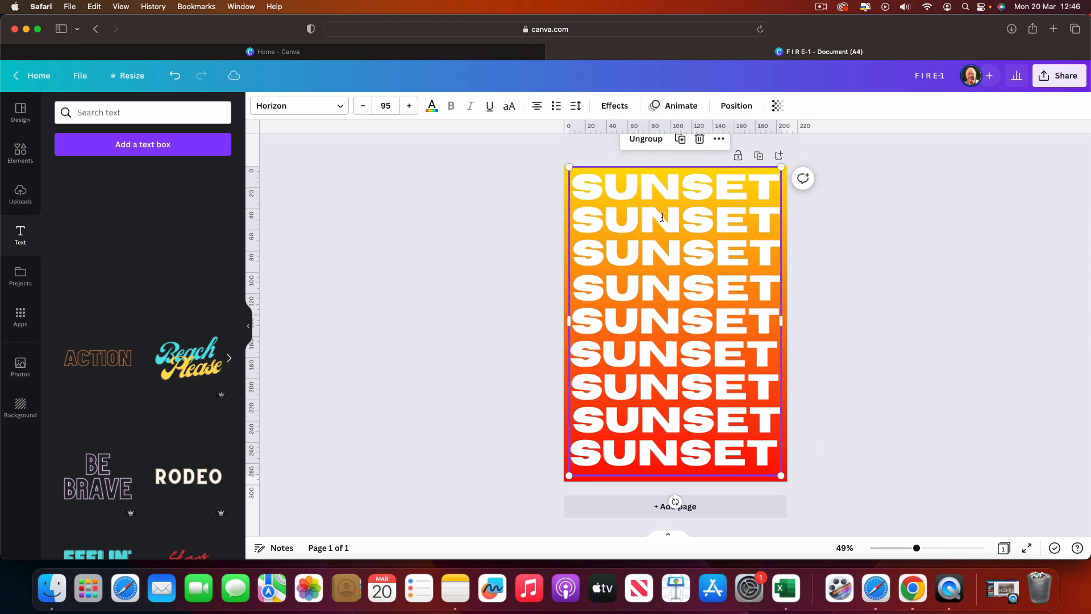
{"action": "left_click_drag", "start_coordinate": [666, 221], "coordinate": [665, 226]}
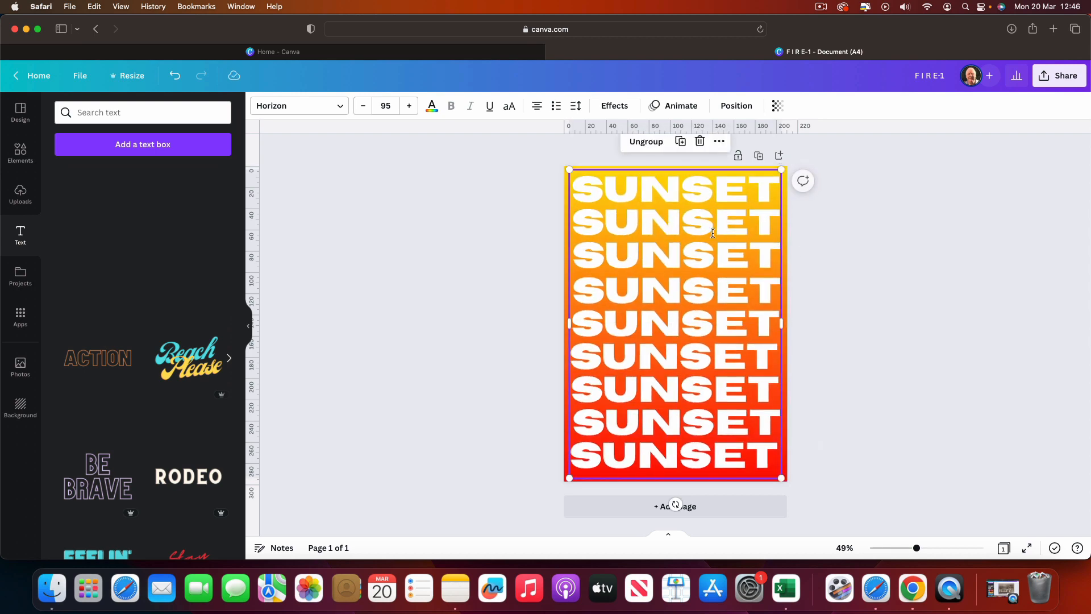
{"action": "left_click", "coordinate": [847, 240]}
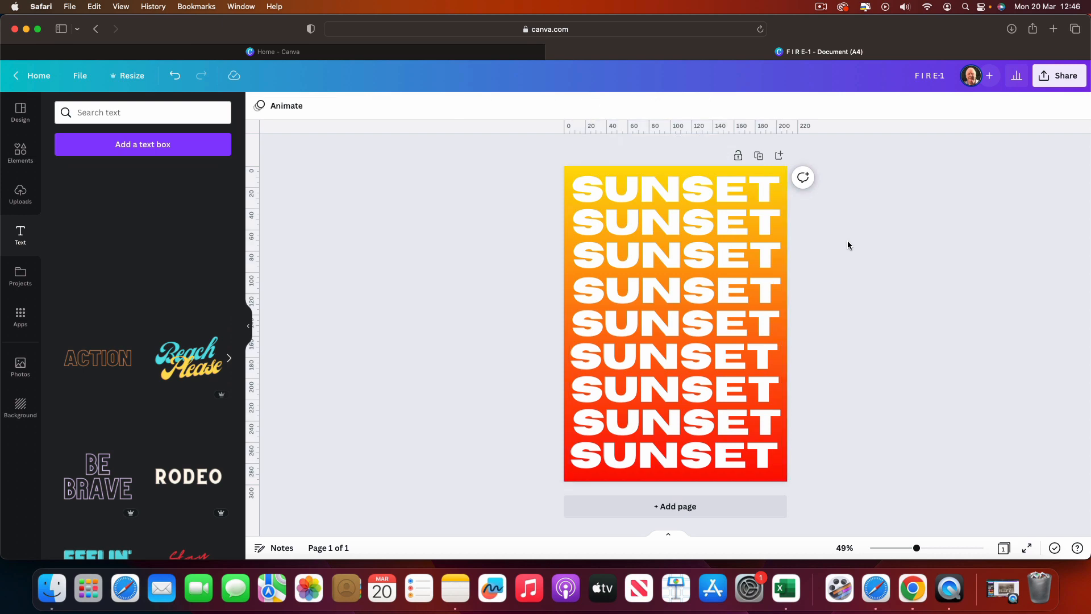
{"action": "left_click", "coordinate": [682, 245]}
{"action": "left_click", "coordinate": [850, 206]}
{"action": "left_click", "coordinate": [767, 189]}
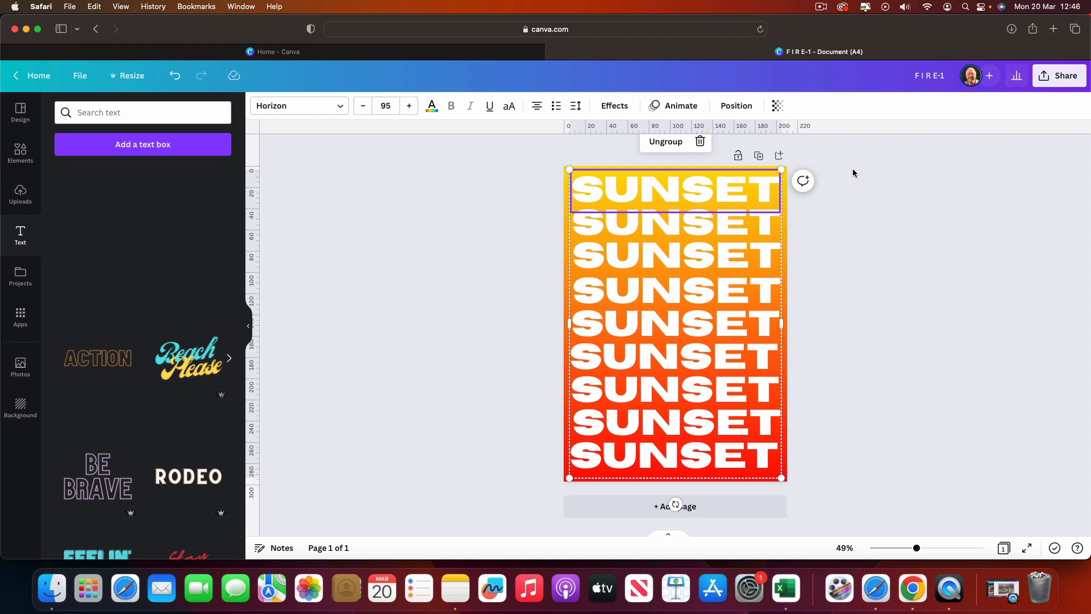
{"action": "left_click", "coordinate": [779, 108]}
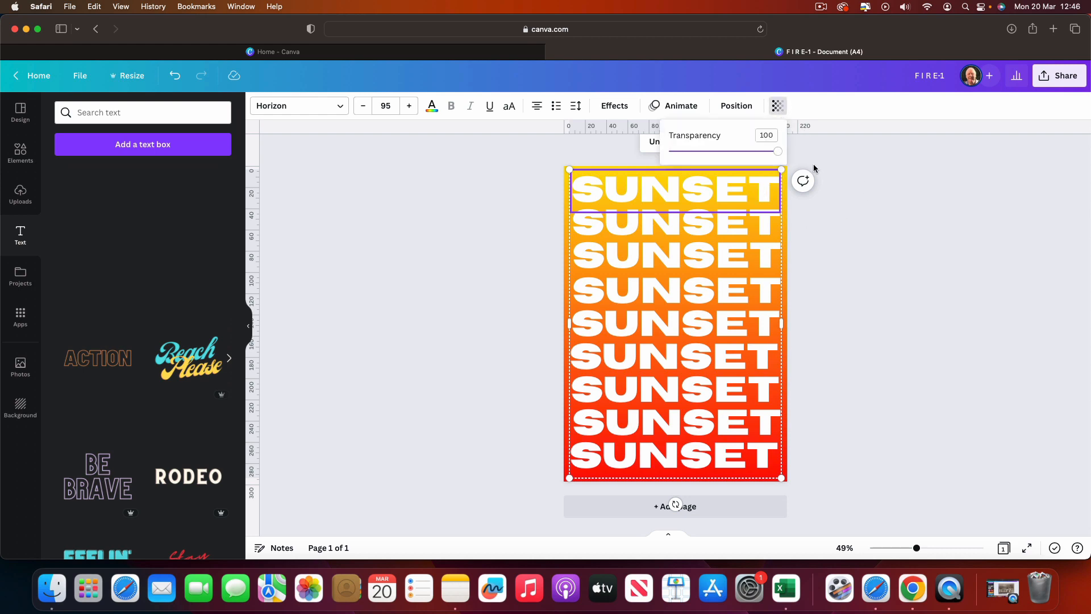
{"action": "left_click", "coordinate": [852, 188]}
{"action": "left_click", "coordinate": [862, 214]}
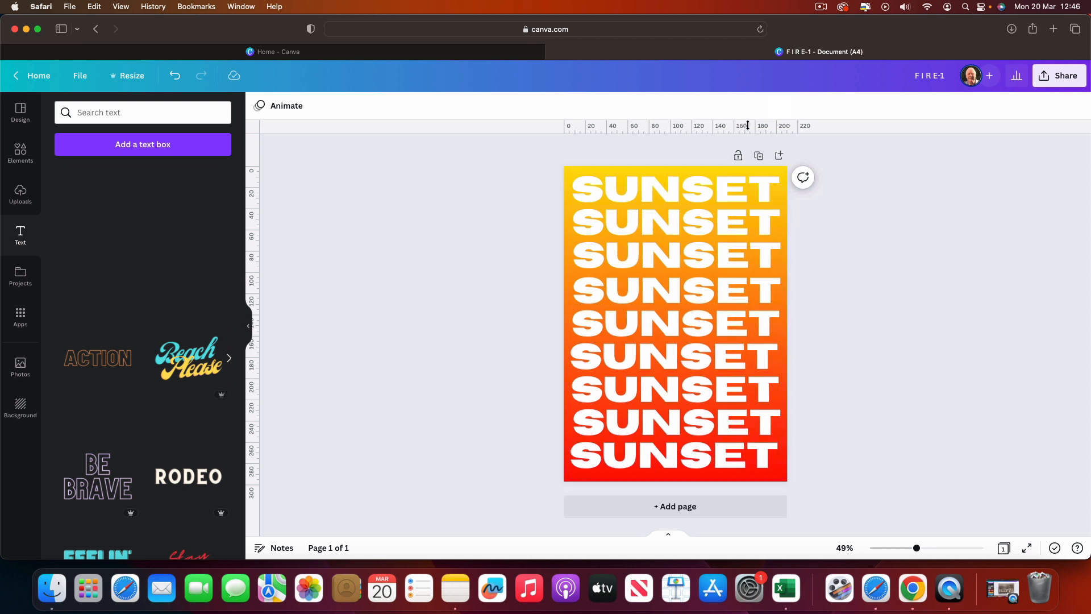
Ungroup the nine SUNSET rows and lower the opacity of all of them to a semi-transparent white
{"action": "left_click", "coordinate": [563, 265]}
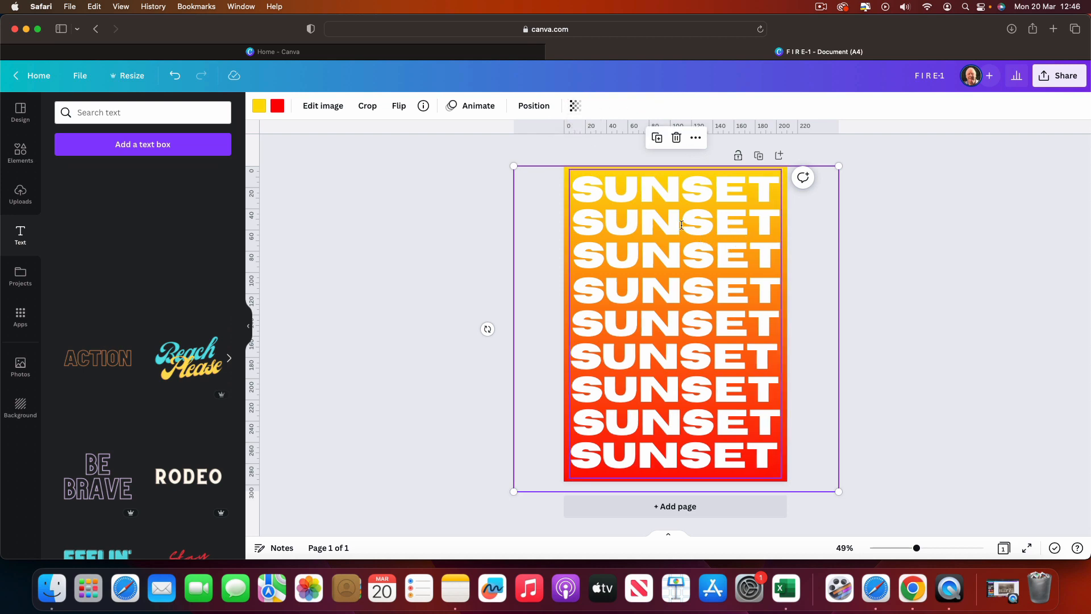
{"action": "left_click", "coordinate": [636, 195]}
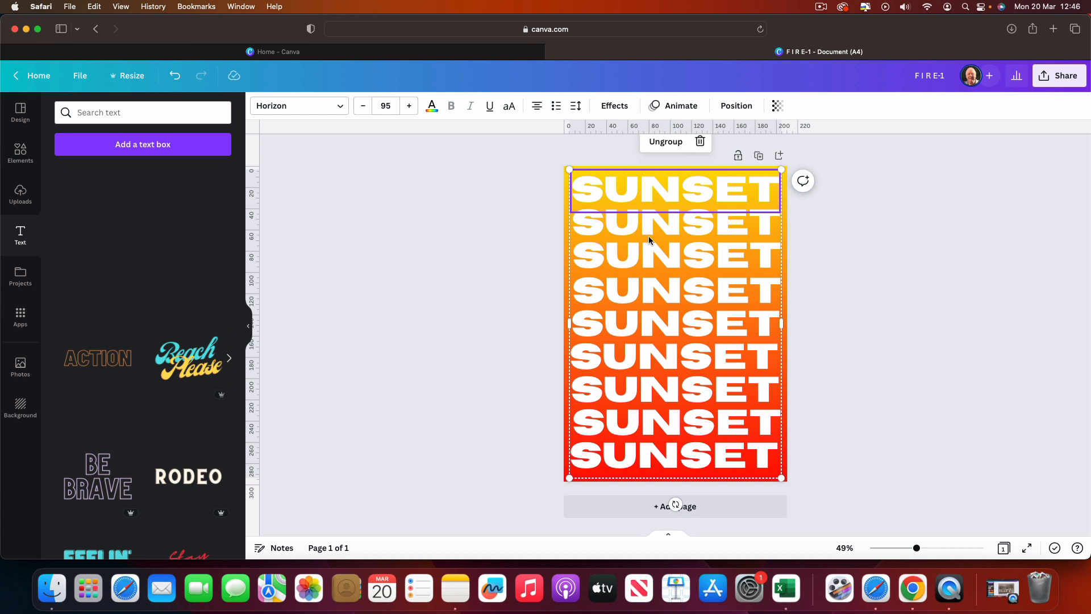
{"action": "left_click", "coordinate": [662, 142]}
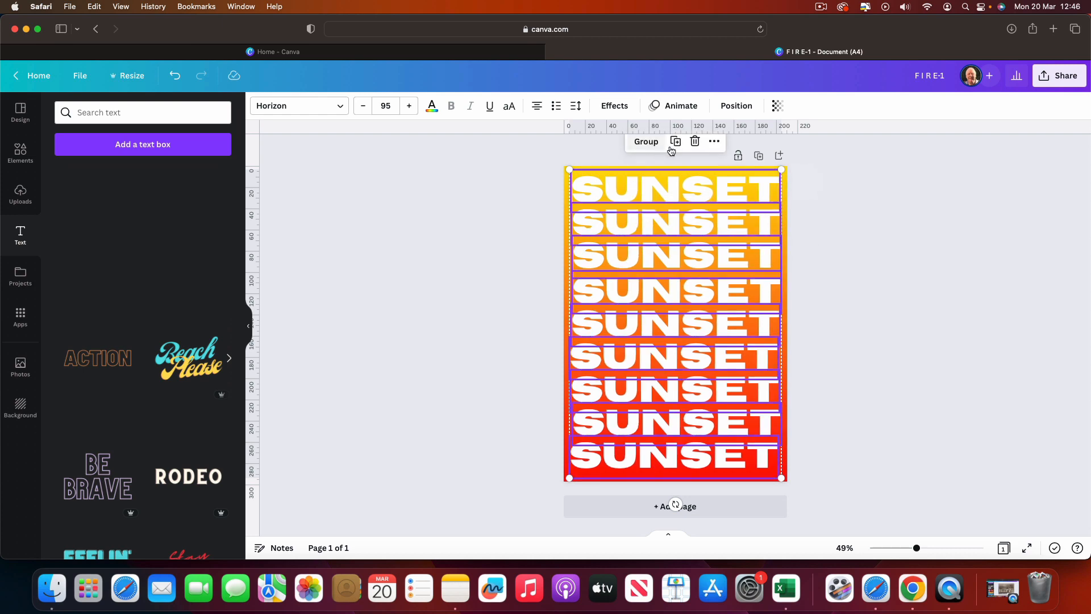
{"action": "left_click", "coordinate": [778, 107]}
{"action": "left_click_drag", "start_coordinate": [776, 150], "coordinate": [733, 153]}
{"action": "left_click_drag", "start_coordinate": [727, 153], "coordinate": [712, 153]}
{"action": "left_click", "coordinate": [899, 217]}
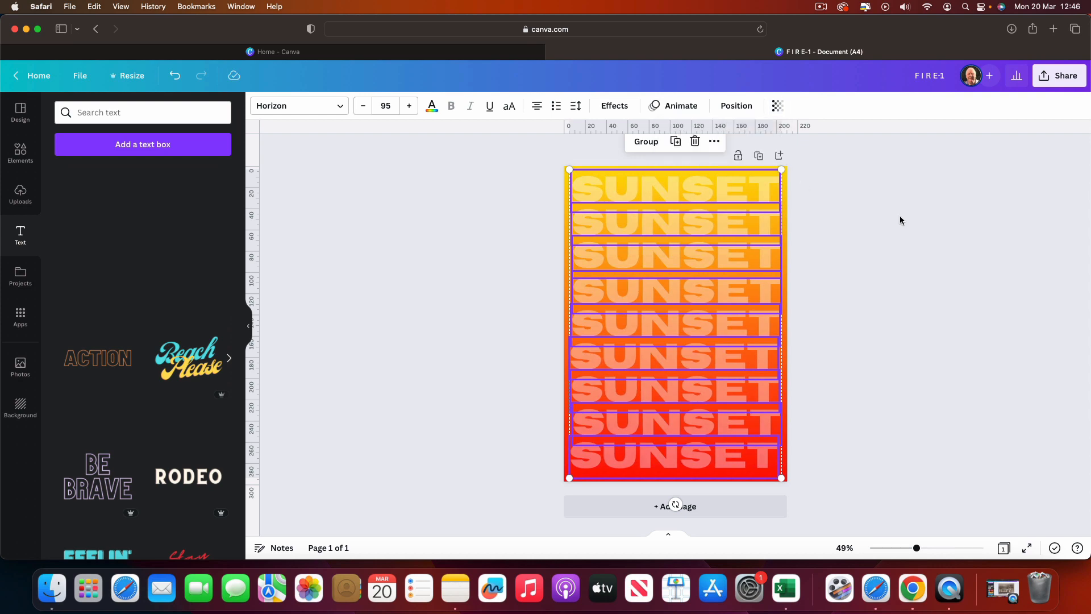
{"action": "left_click", "coordinate": [899, 217]}
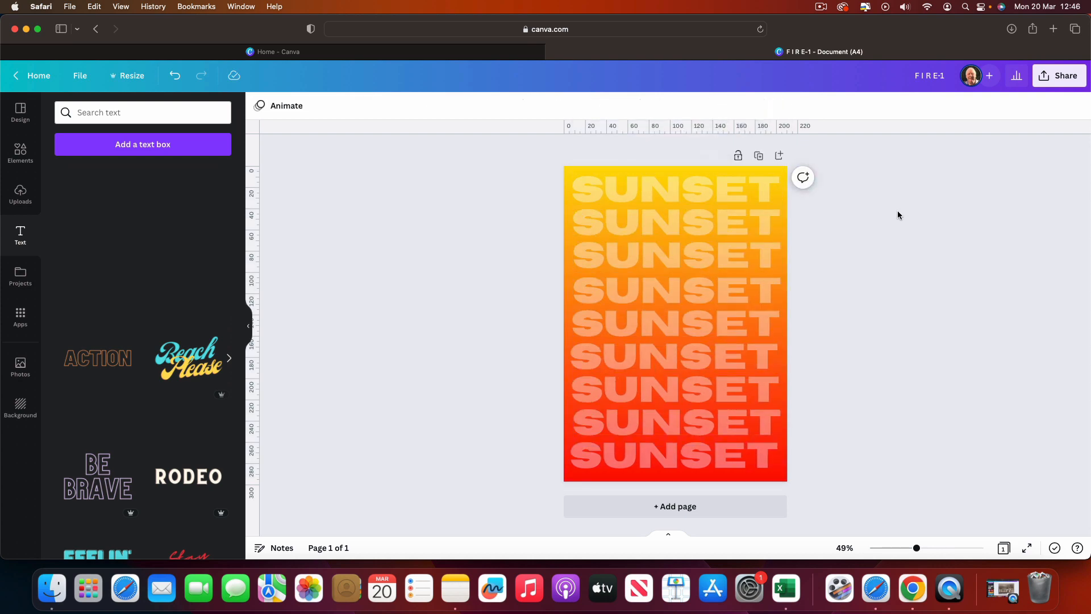
Download the poster design as a PNG file at size 1
{"action": "left_click", "coordinate": [80, 75]}
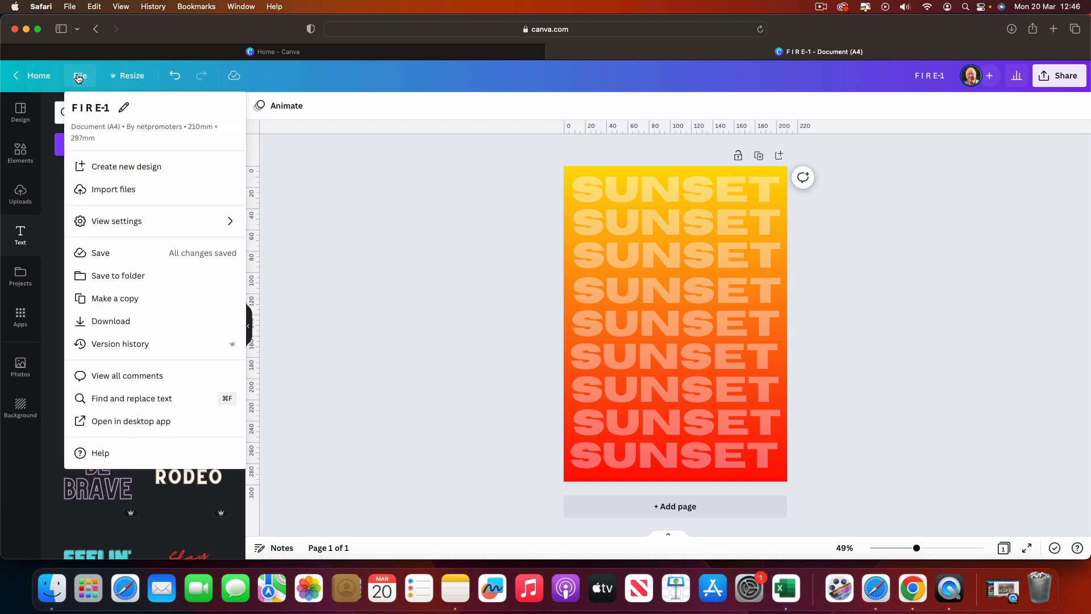
{"action": "left_click", "coordinate": [127, 322]}
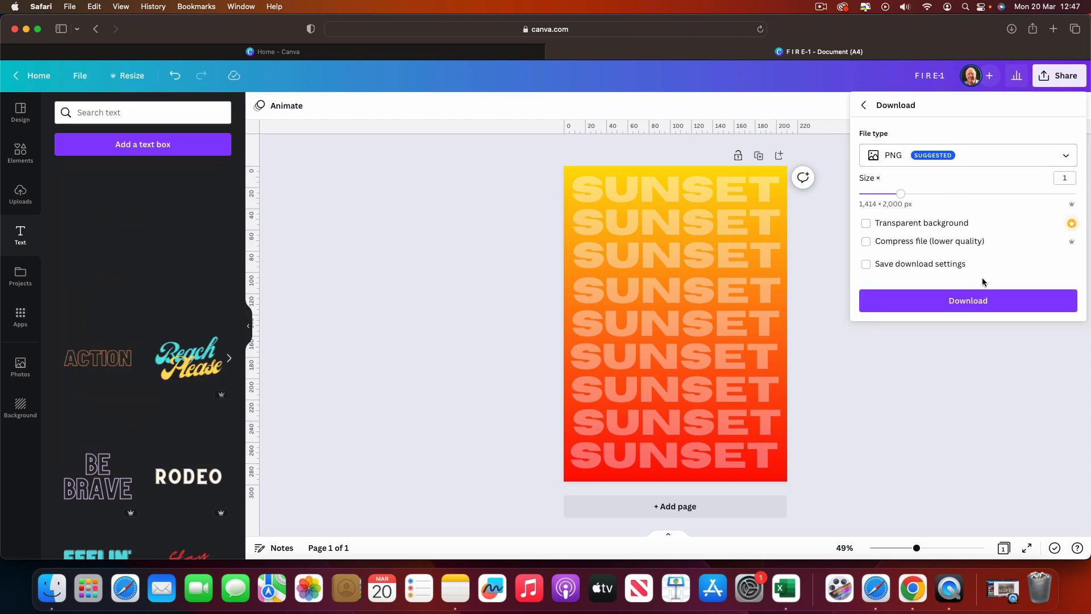
{"action": "left_click", "coordinate": [983, 301]}
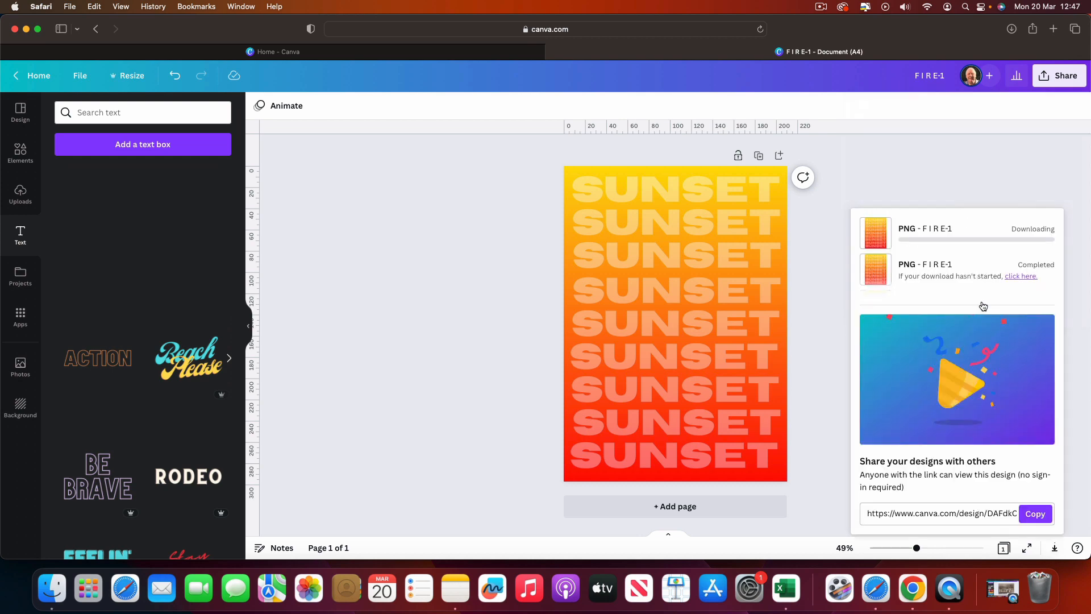
{"action": "left_click", "coordinate": [918, 165]}
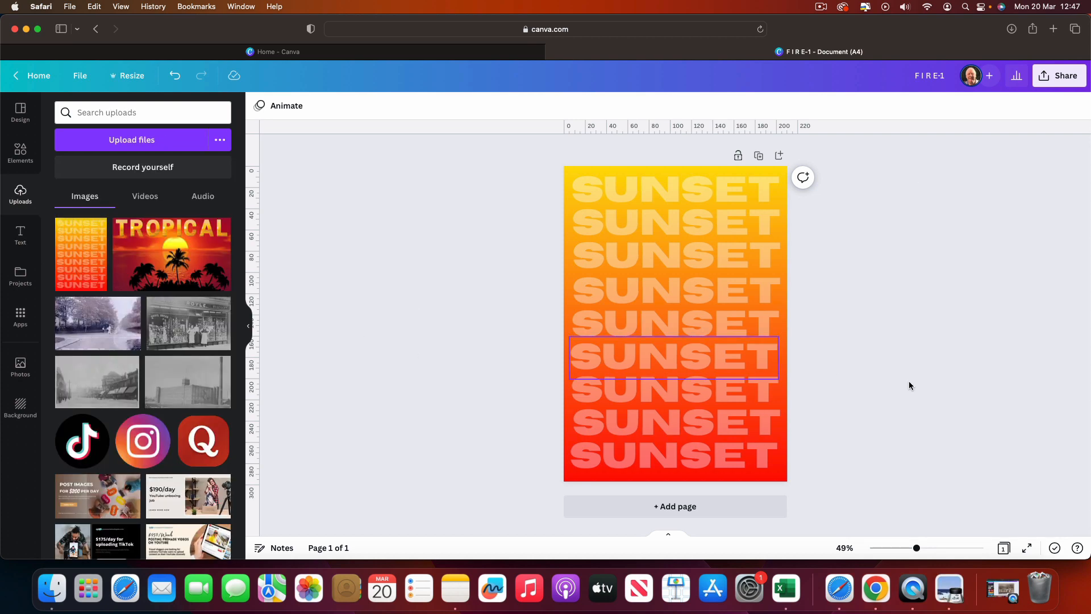
Add a second page to the document and set its background colour to black
{"action": "left_click", "coordinate": [686, 507]}
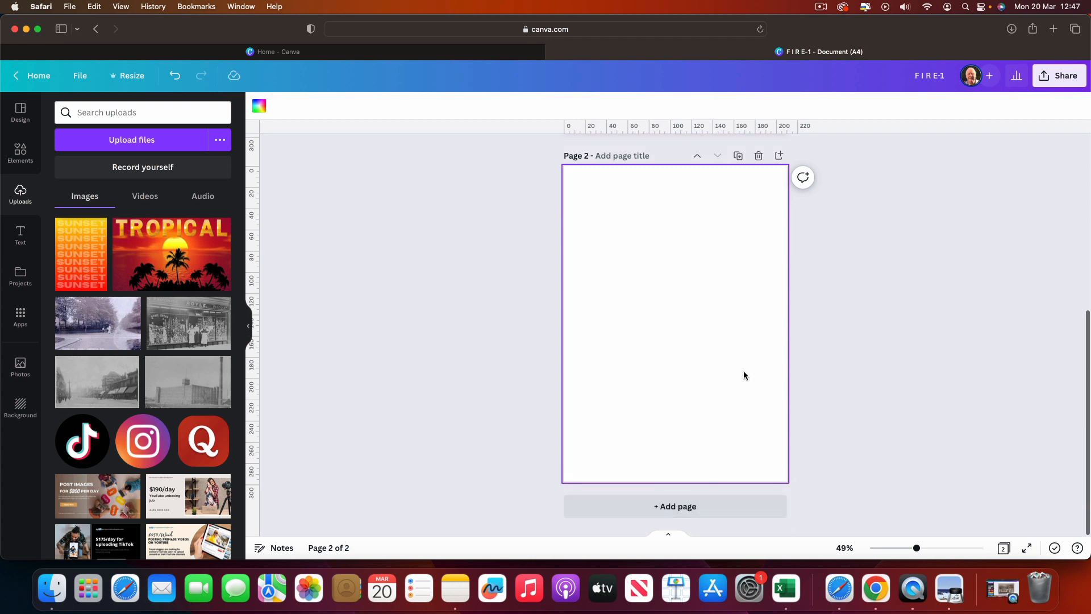
{"action": "left_click", "coordinate": [259, 106]}
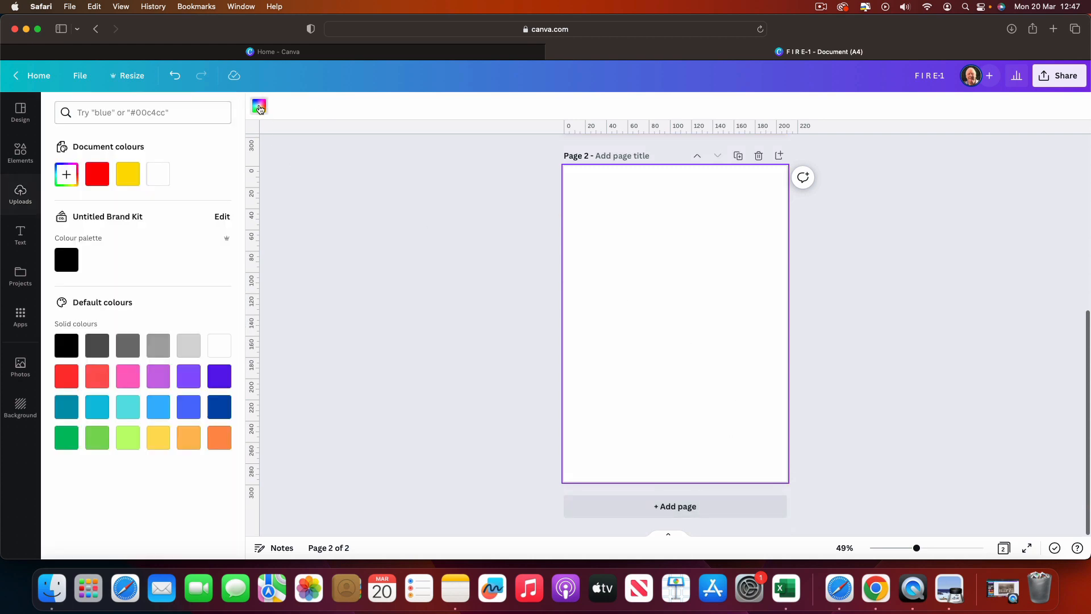
{"action": "left_click", "coordinate": [66, 259]}
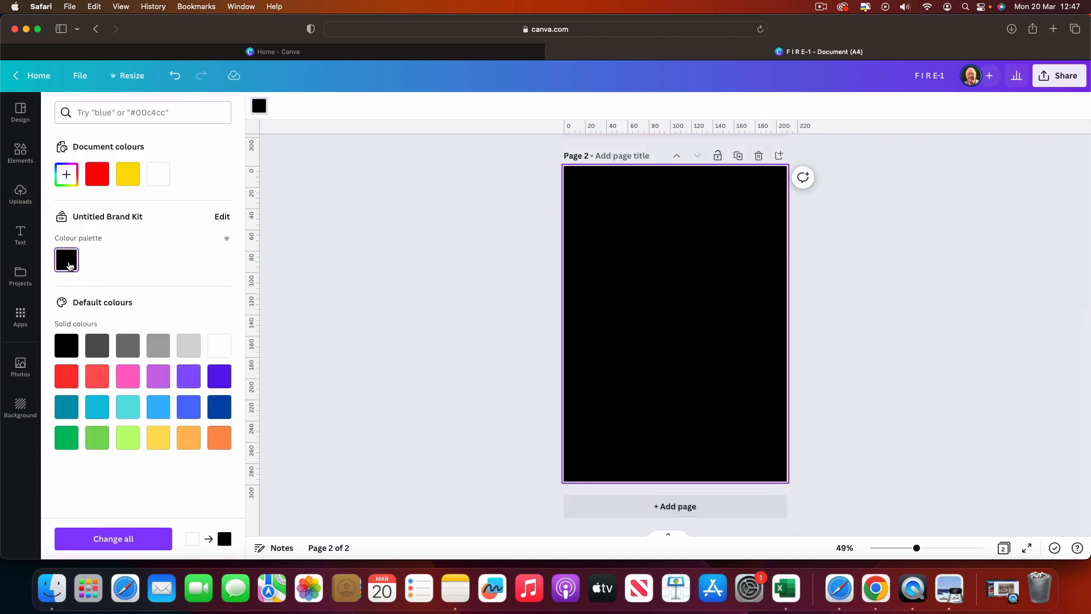
{"action": "left_click", "coordinate": [486, 272]}
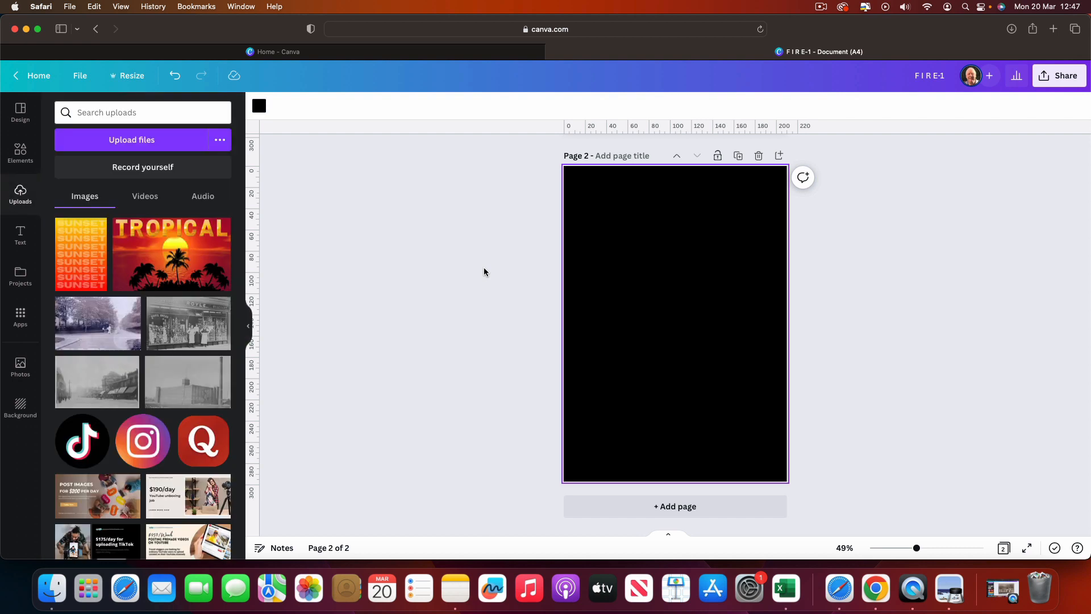
{"action": "left_click", "coordinate": [483, 272]}
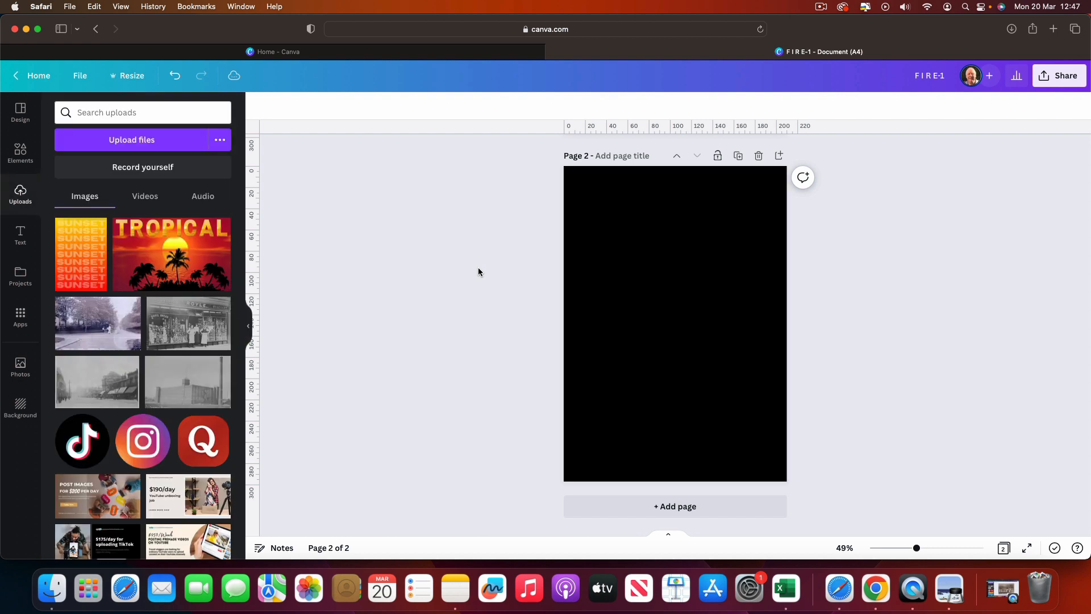
Place the uploaded SUNSET poster image on page 2 and enlarge it to 210 × 297 mm, covering the whole page
{"action": "left_click", "coordinate": [81, 253]}
{"action": "left_click_drag", "start_coordinate": [663, 234], "coordinate": [633, 190]}
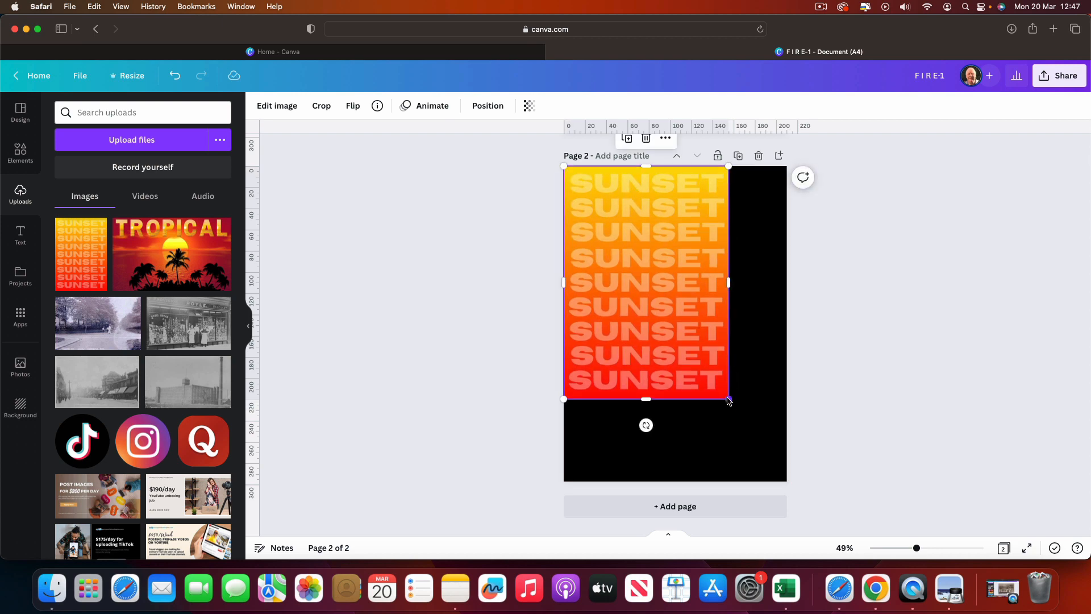
{"action": "left_click_drag", "start_coordinate": [729, 400], "coordinate": [774, 486]}
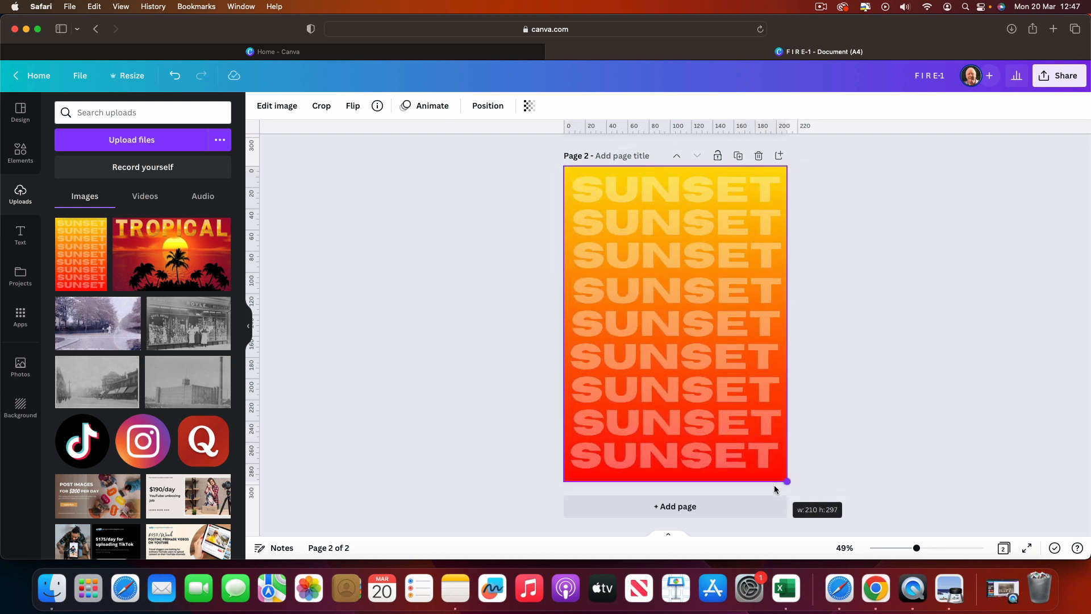
Remove the gradient background from the SUNSET image on page 2 with Background Remover
{"action": "left_click", "coordinate": [277, 106]}
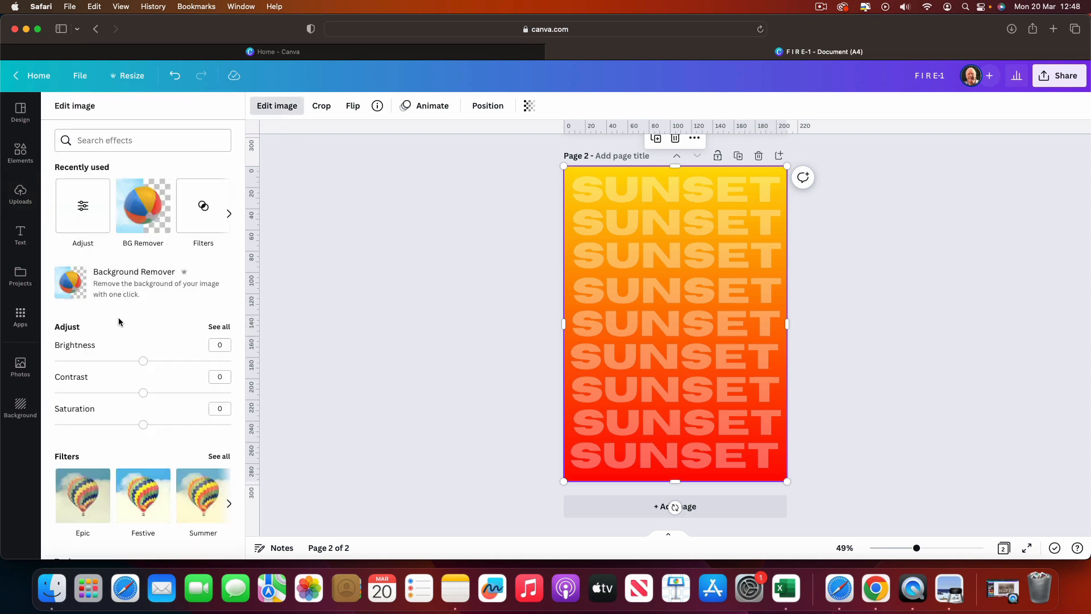
{"action": "left_click", "coordinate": [110, 283]}
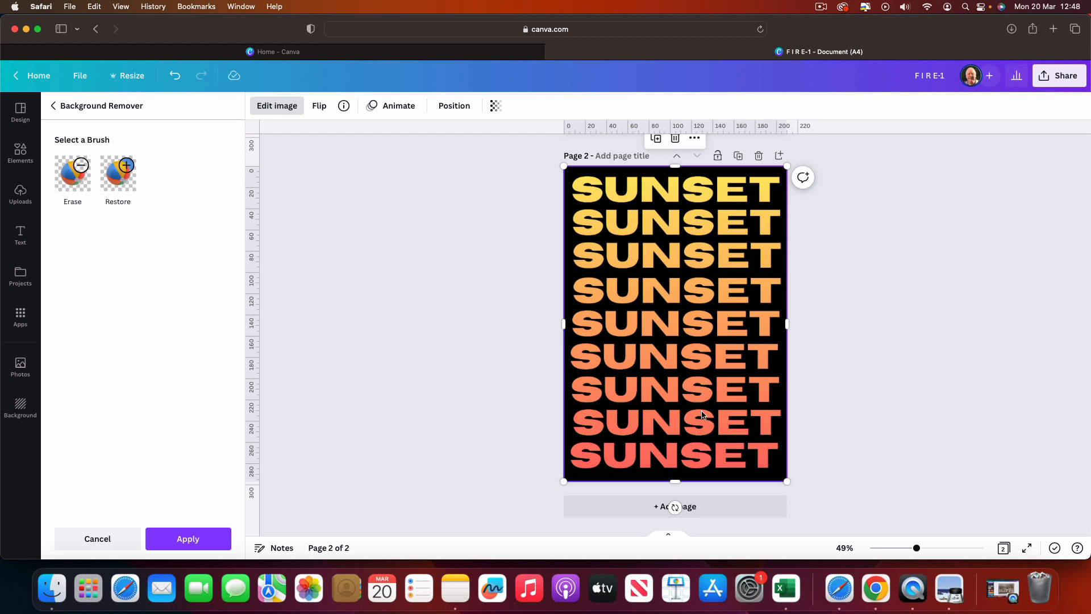
{"action": "left_click", "coordinate": [53, 106]}
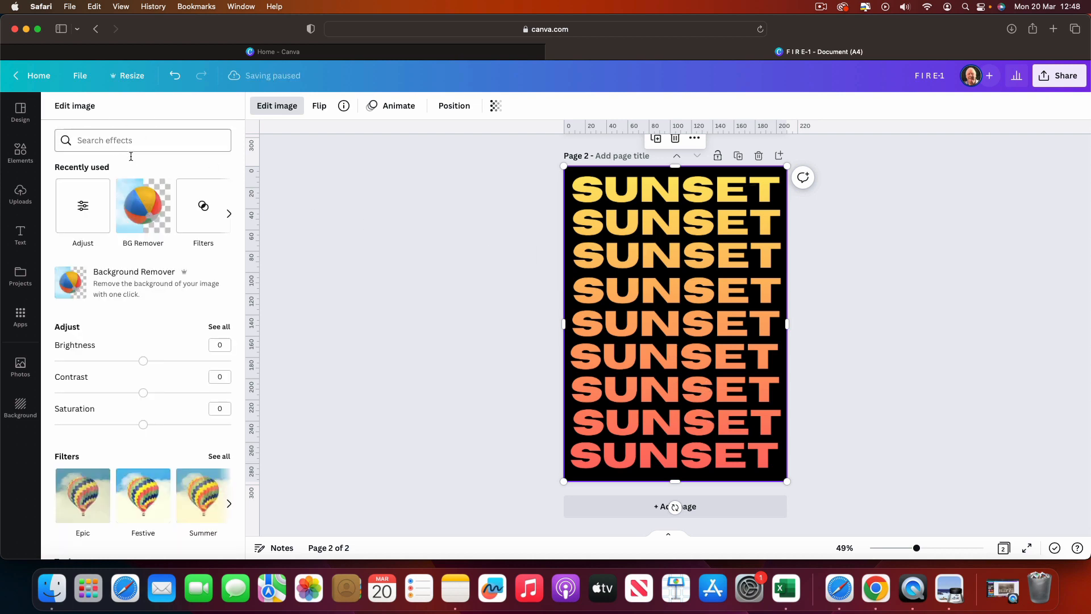
Adjust the SUNSET image on page 2 to brightness -25, saturation 25 and contrast 100
{"action": "left_click", "coordinate": [83, 212]}
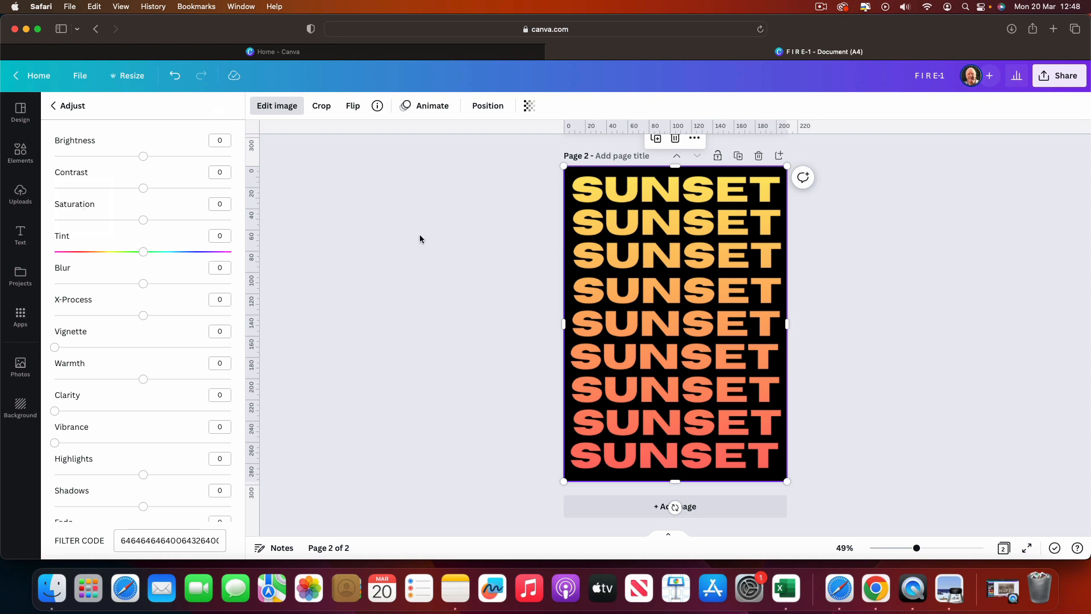
{"action": "left_click_drag", "start_coordinate": [143, 157], "coordinate": [121, 164]}
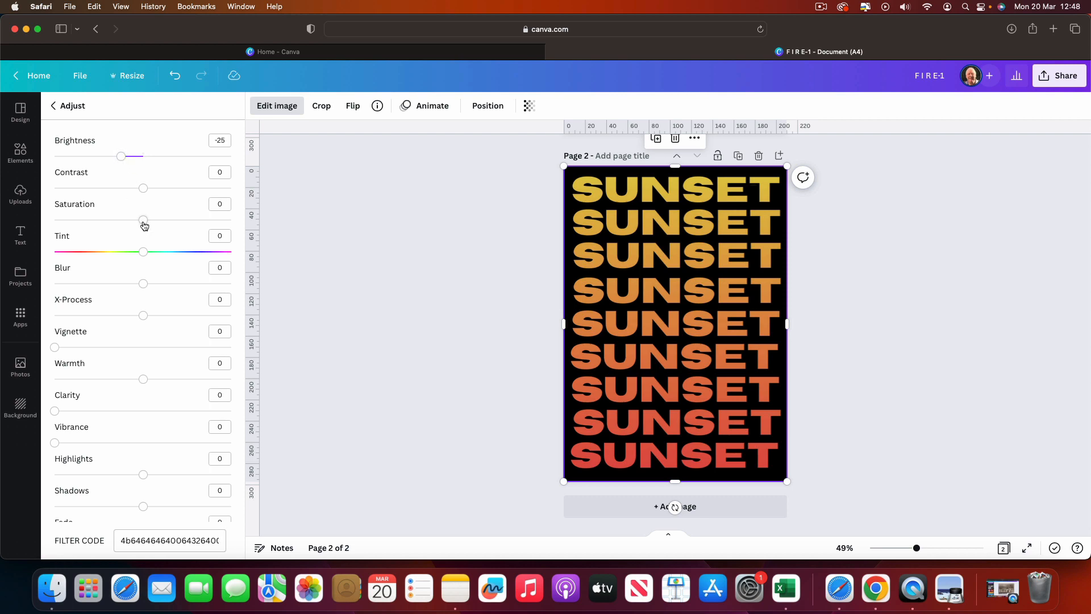
{"action": "left_click_drag", "start_coordinate": [142, 225], "coordinate": [165, 225]}
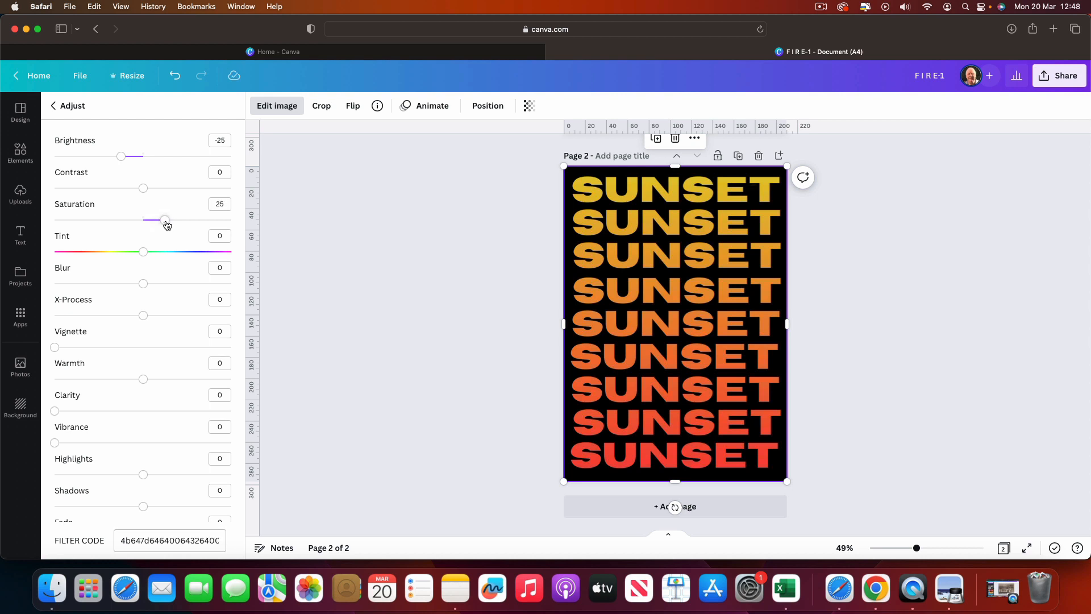
{"action": "left_click_drag", "start_coordinate": [145, 188], "coordinate": [237, 187]}
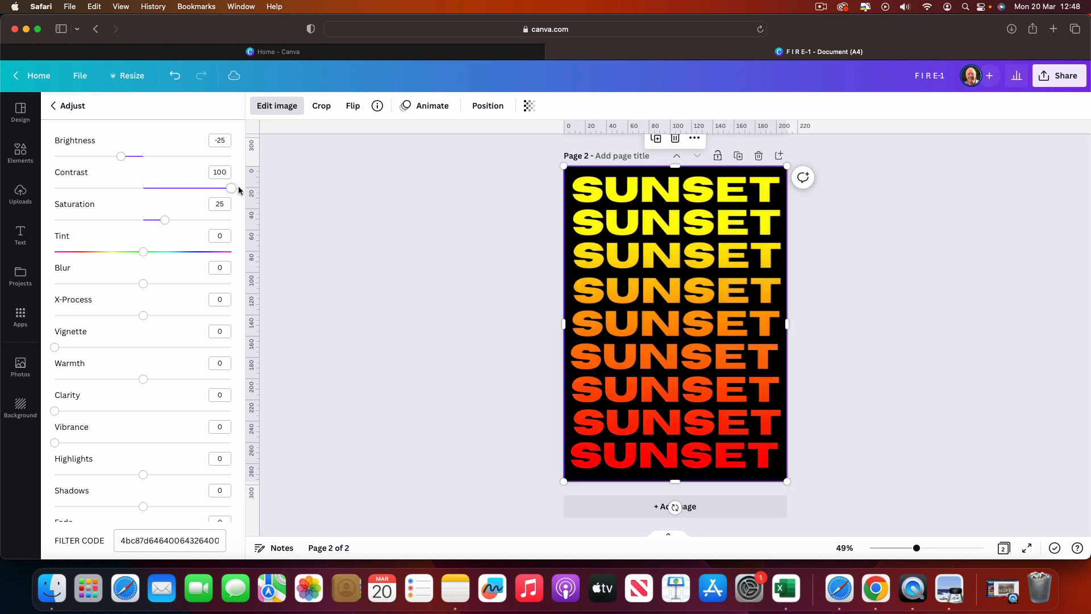
{"action": "left_click", "coordinate": [429, 248]}
{"action": "left_click", "coordinate": [443, 223]}
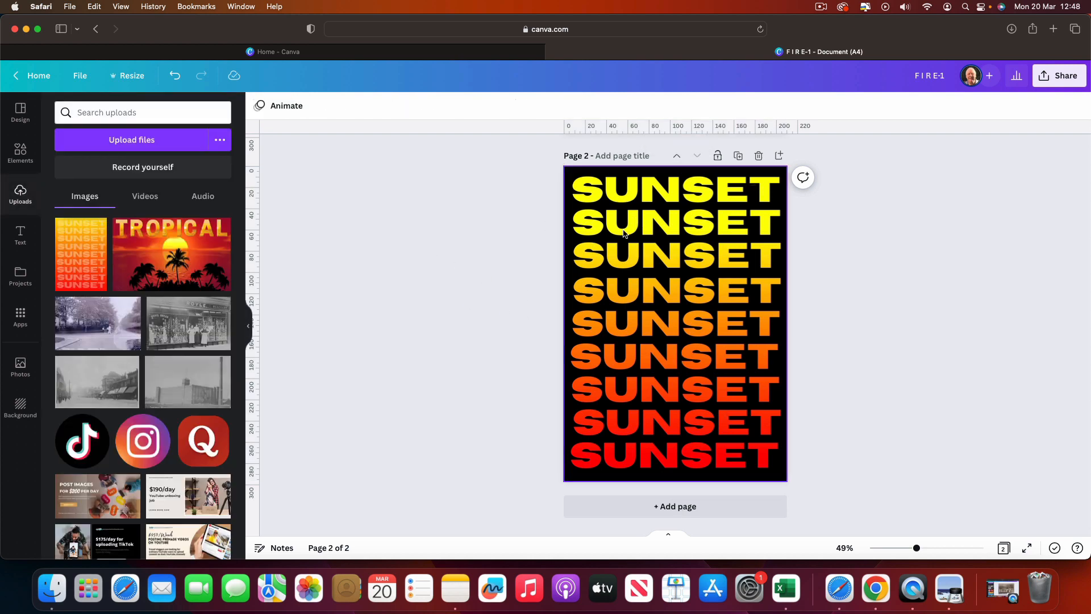
{"action": "mouse_move", "coordinate": [626, 234]}
{"action": "left_mouse_down"}
{"action": "mouse_move", "coordinate": [634, 239]}
{"action": "mouse_move", "coordinate": [622, 232]}
{"action": "left_mouse_up"}
{"action": "left_click", "coordinate": [350, 232]}
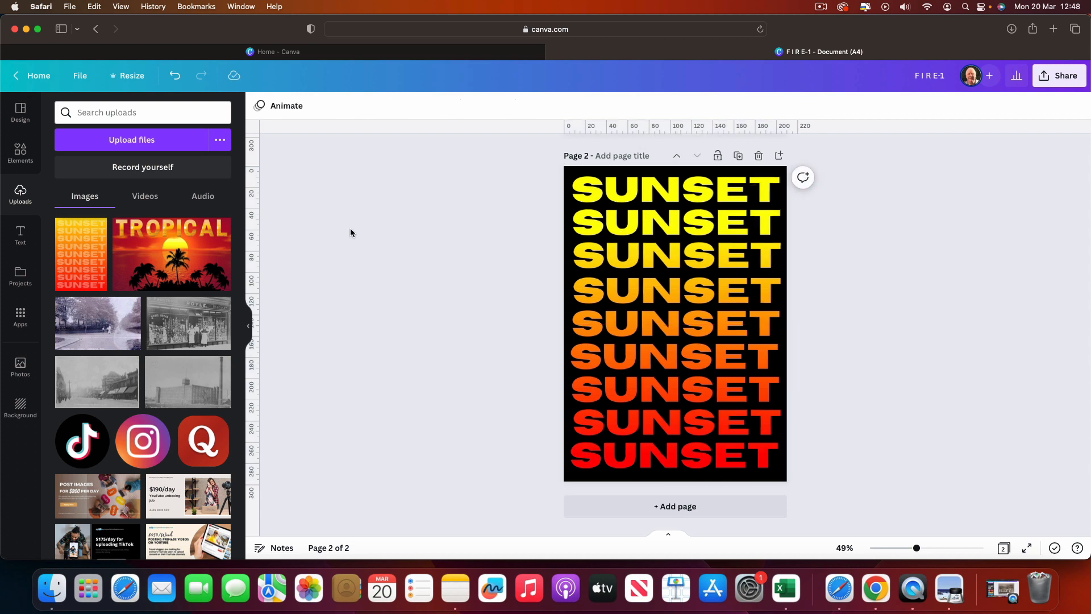